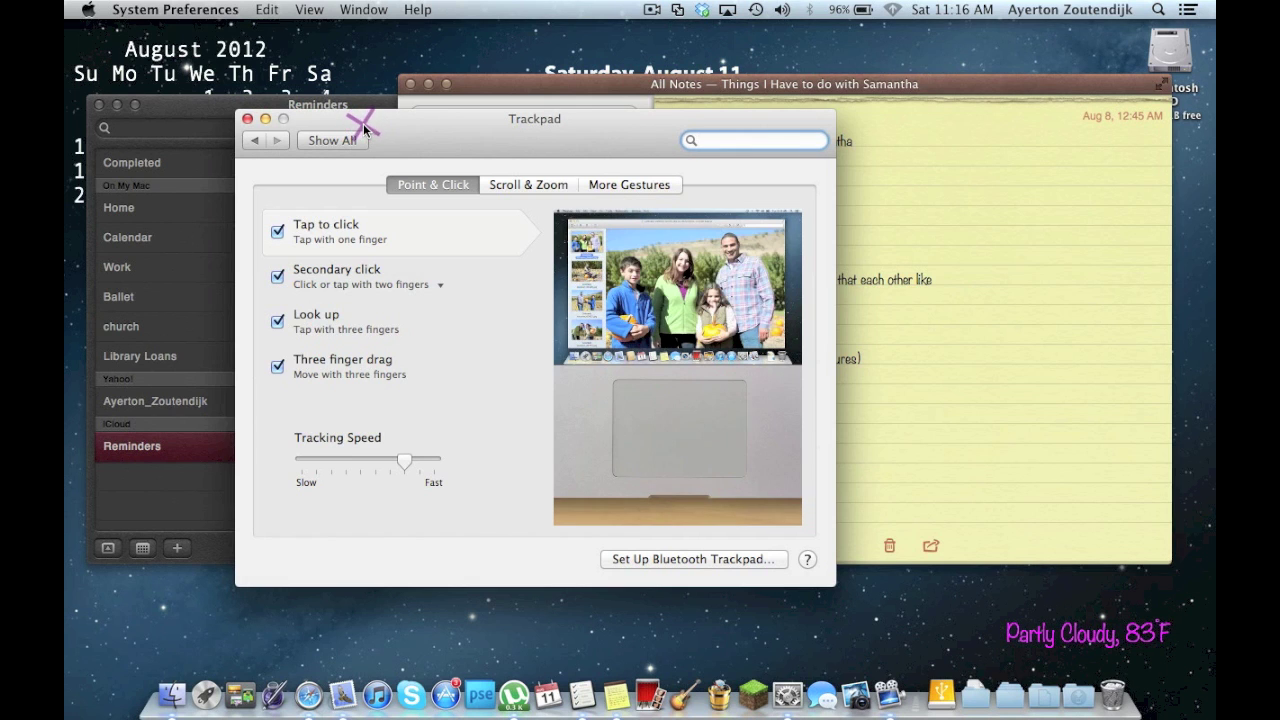
- Switch the Trackpad pane to its More Gestures tab, listing seven enabled gestures
{"action": "left_click", "coordinate": [628, 187]}
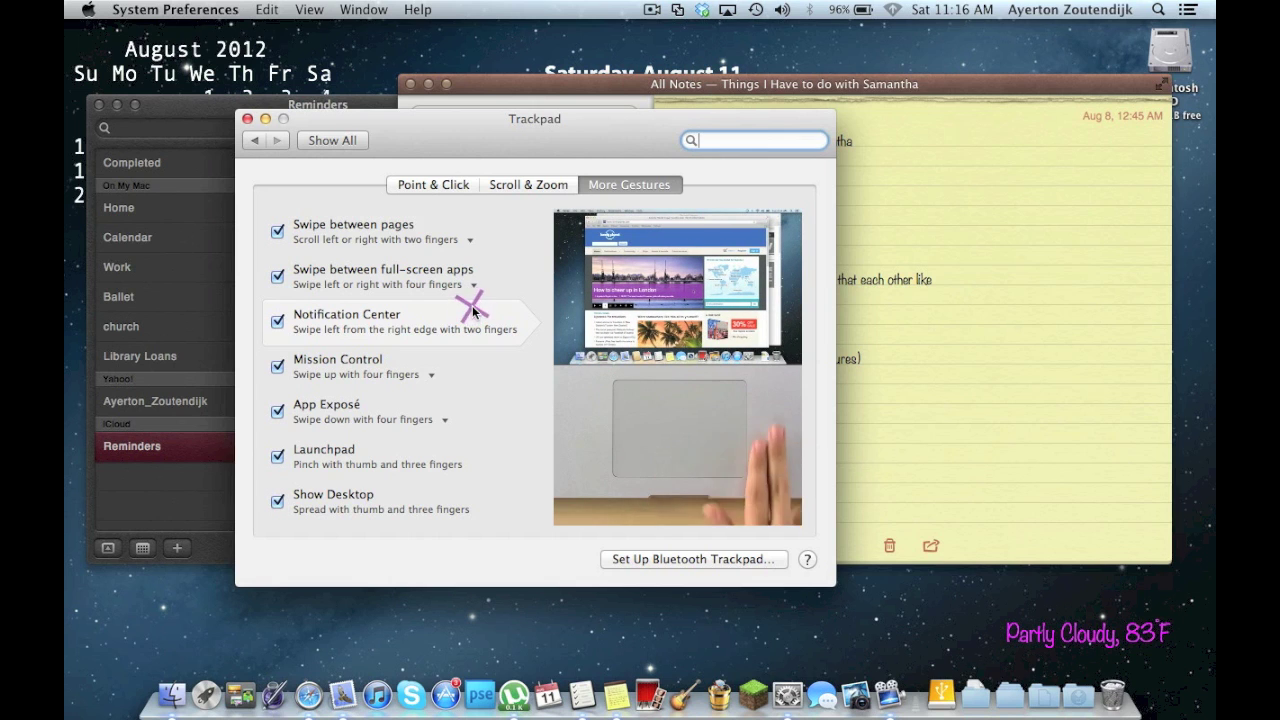
- Open and close Notification Center twice with a two-finger swipe from the right edge
{"action": "scroll", "coordinate": [472, 310], "scroll_direction": "right", "scroll_amount": 5}
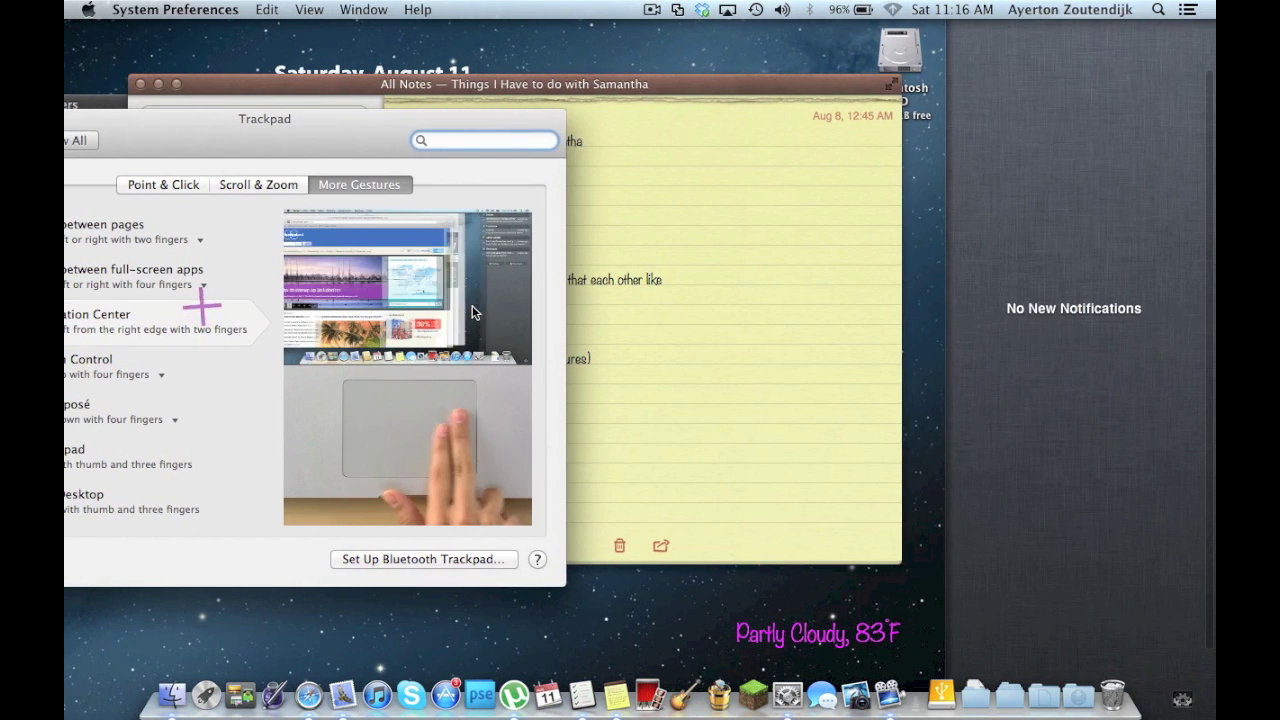
{"action": "scroll", "coordinate": [472, 310], "scroll_direction": "left", "scroll_amount": 5}
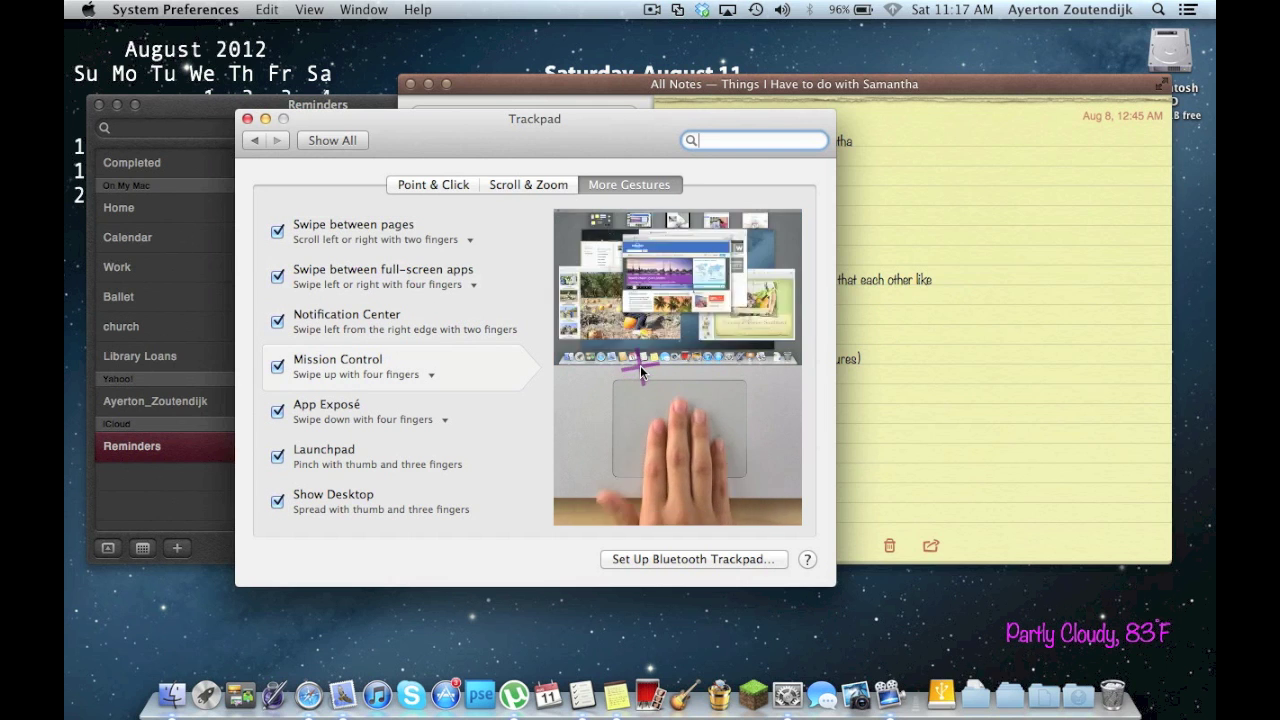
{"action": "scroll", "coordinate": [641, 372], "scroll_direction": "right", "scroll_amount": 5}
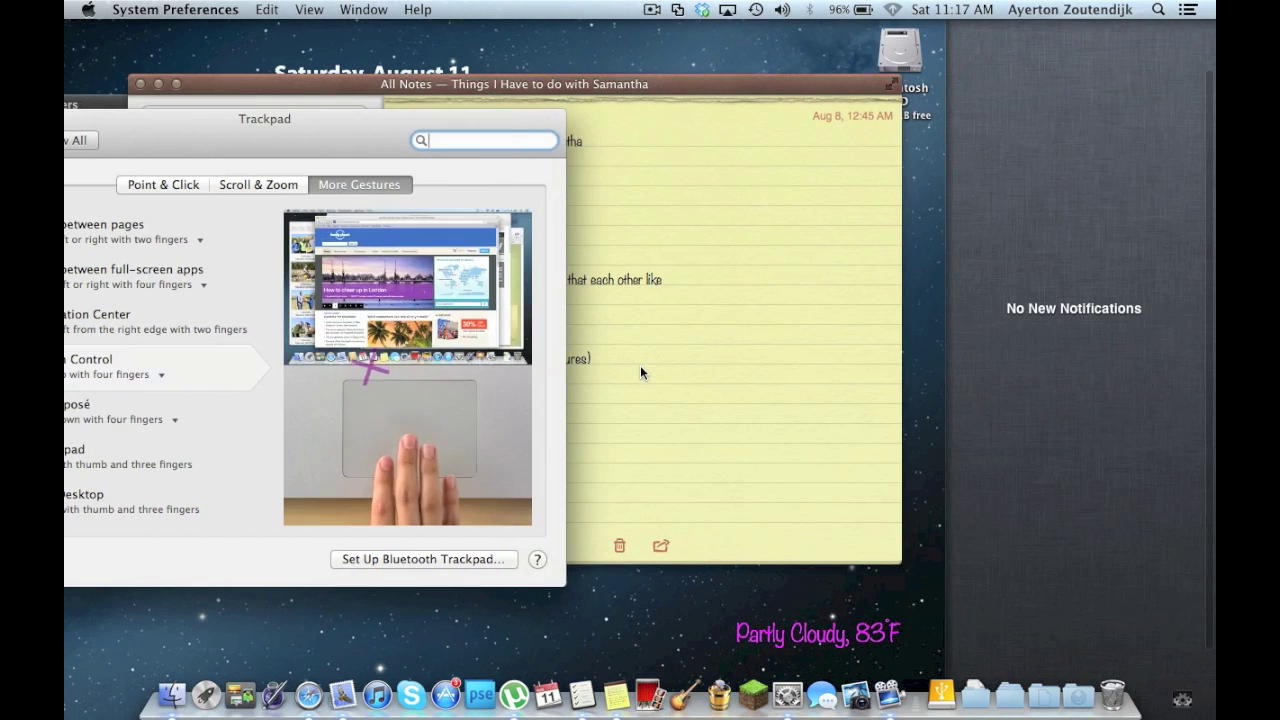
{"action": "scroll", "coordinate": [641, 372], "scroll_direction": "left", "scroll_amount": 5}
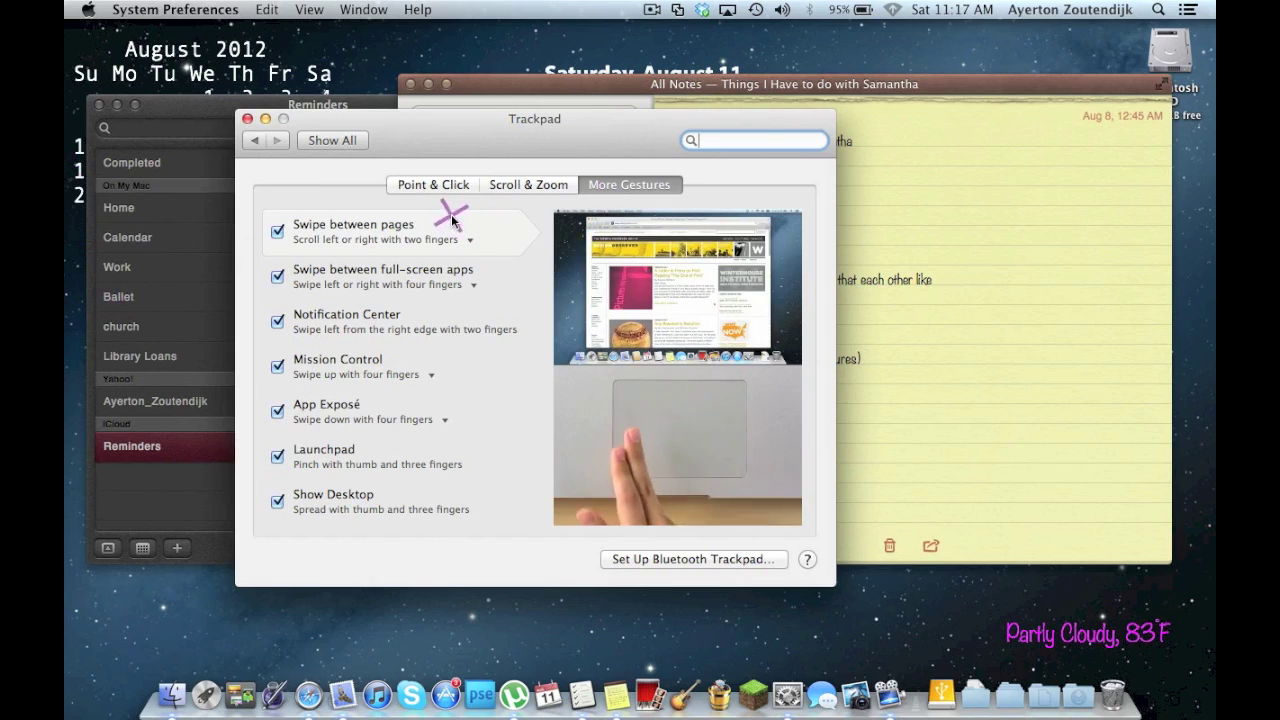
{"action": "key", "text": "ctrl+Right"}
{"action": "key", "text": "ctrl+Left"}
{"action": "key", "text": "ctrl+Right"}
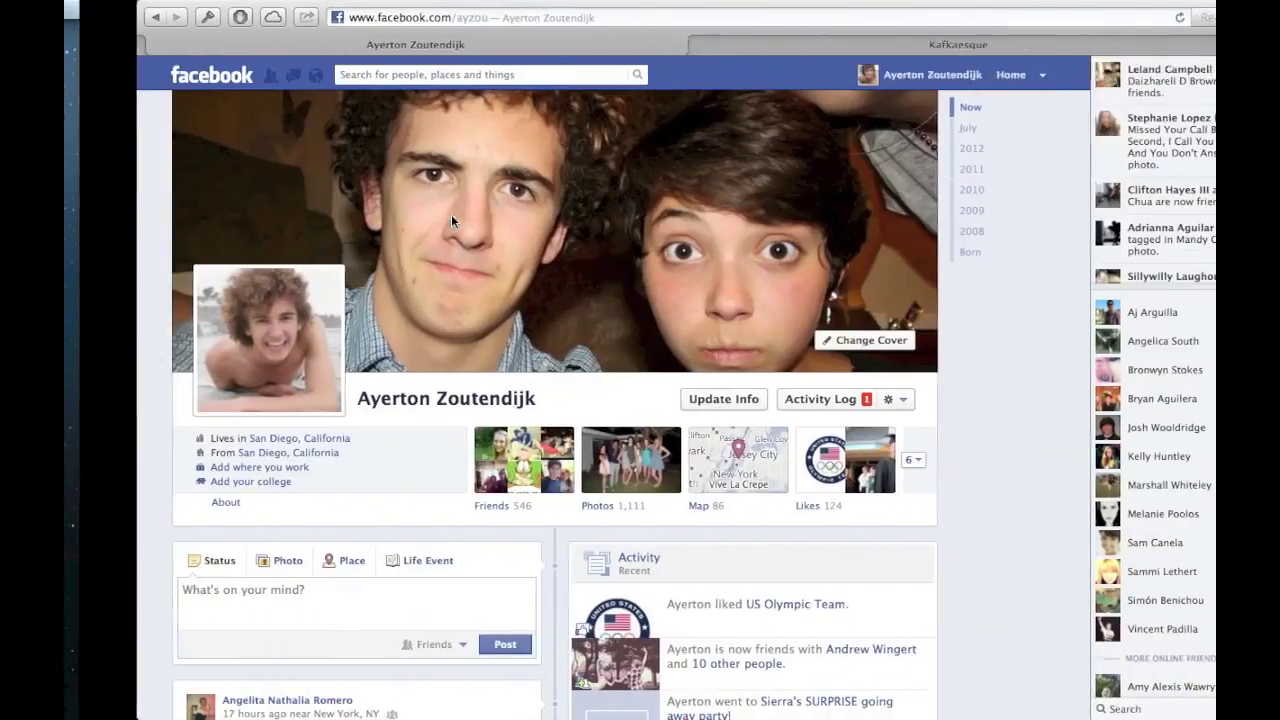
{"action": "scroll", "coordinate": [451, 214], "scroll_direction": "left", "scroll_amount": 5}
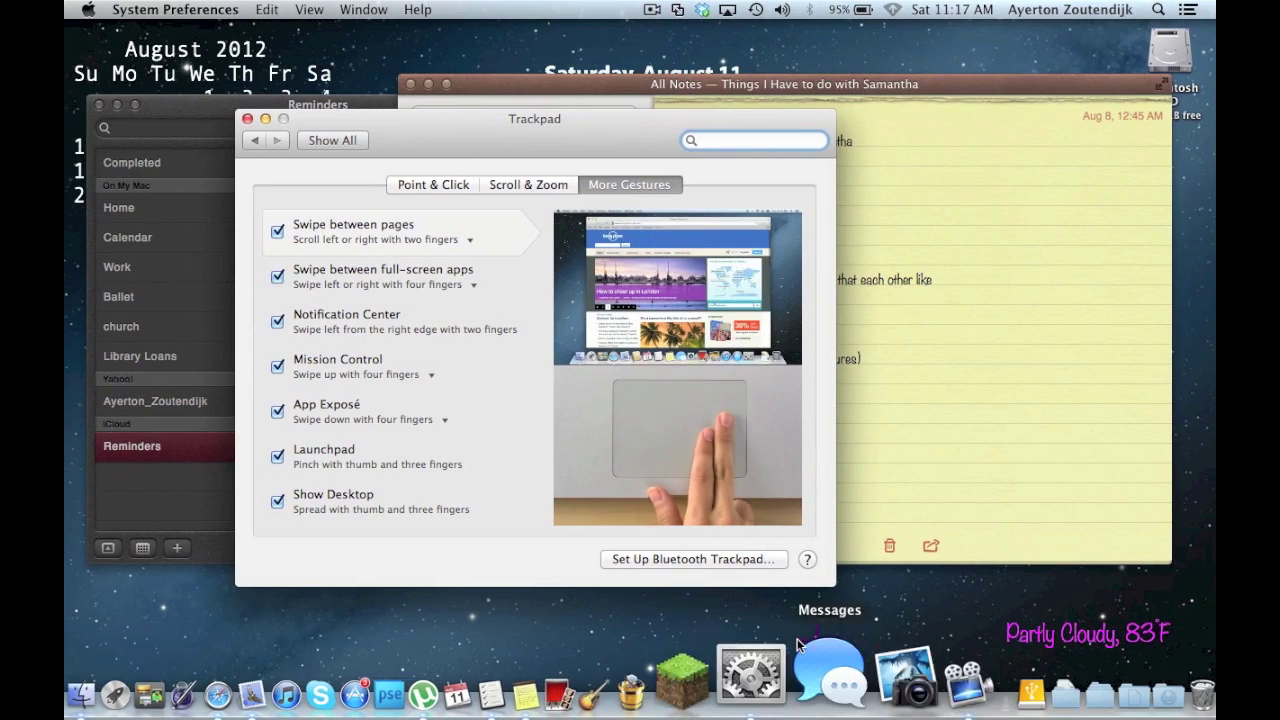
{"action": "left_click", "coordinate": [455, 184]}
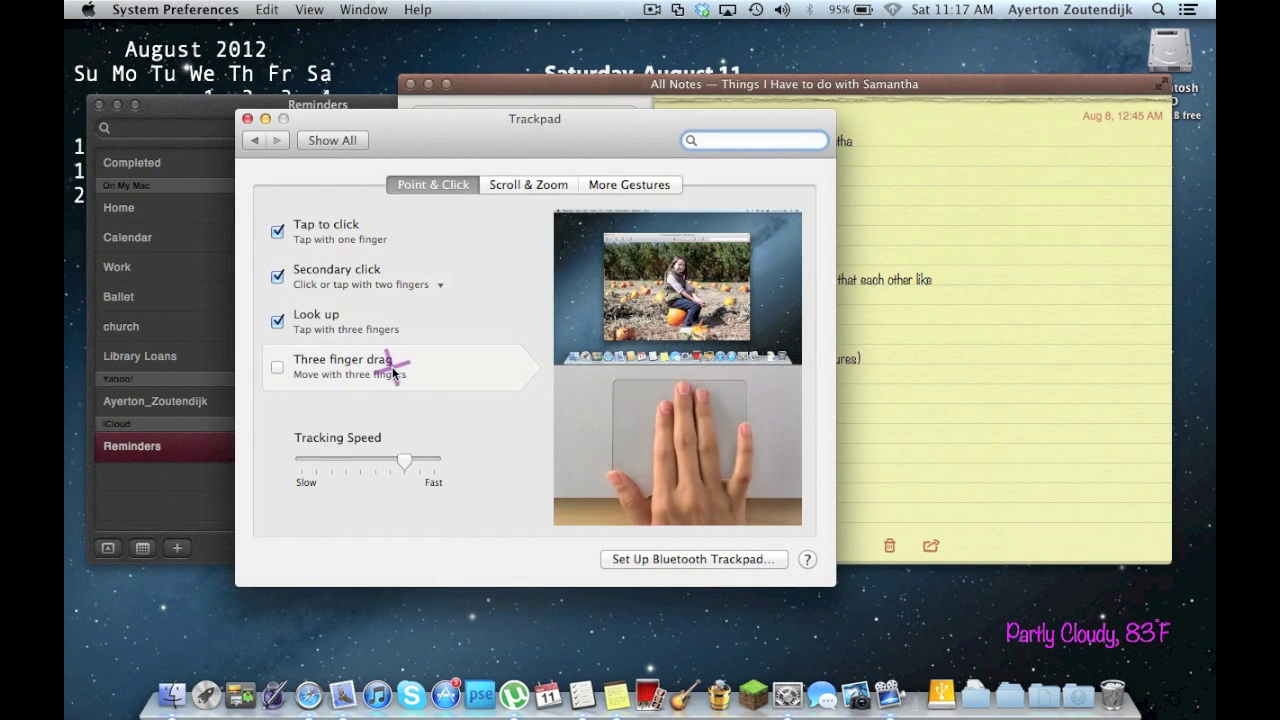
{"action": "left_click", "coordinate": [632, 188]}
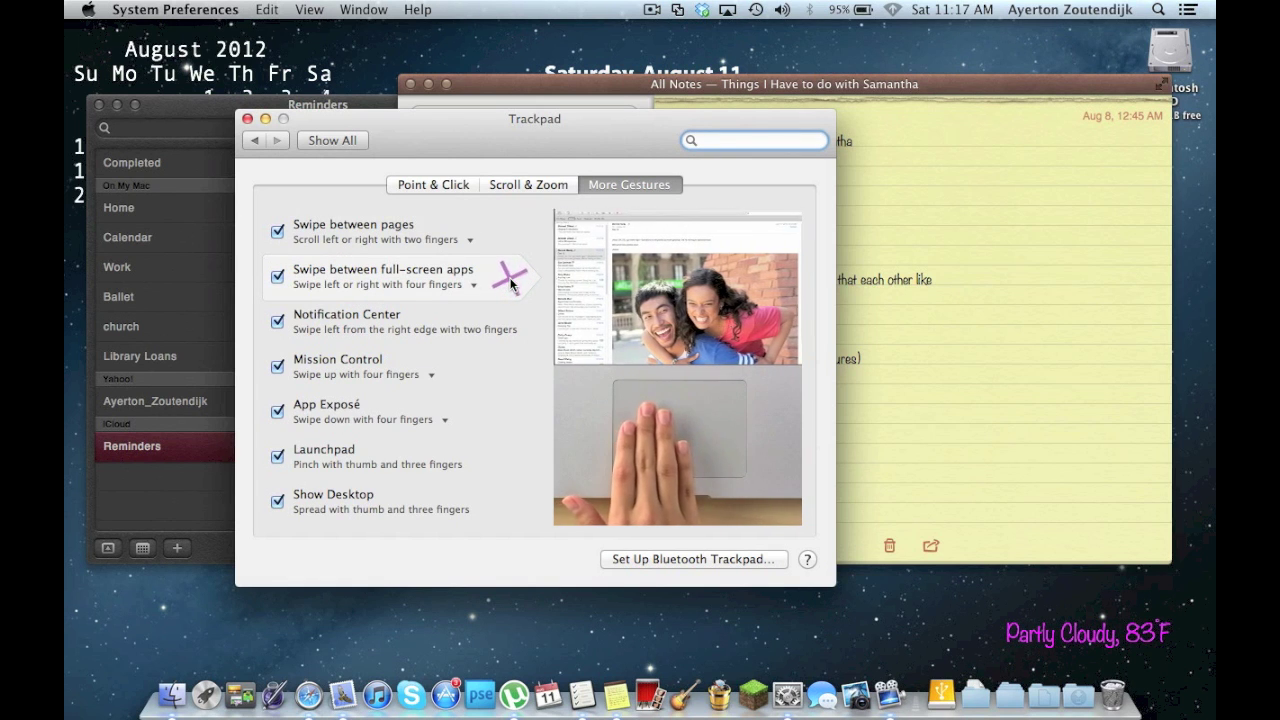
{"action": "key", "text": "ctrl+Right"}
{"action": "key", "text": "ctrl+Left"}
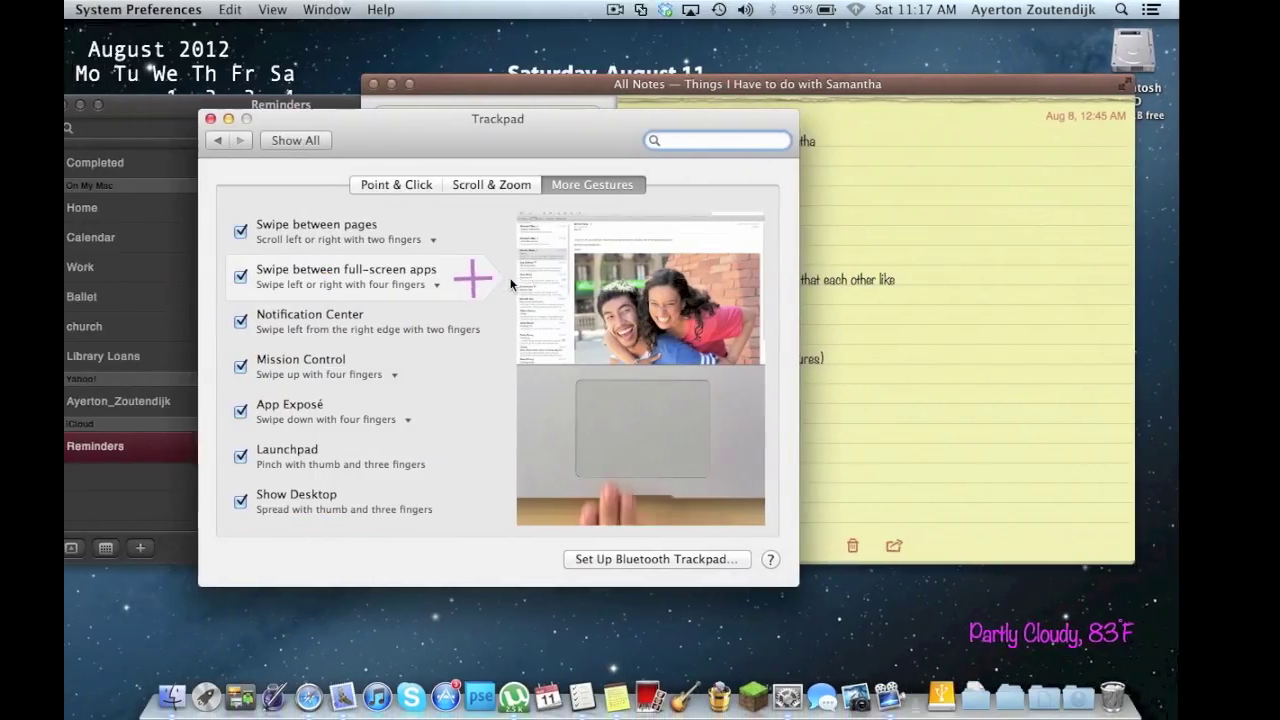
{"action": "key", "text": "ctrl+Right"}
{"action": "key", "text": "ctrl+Left"}
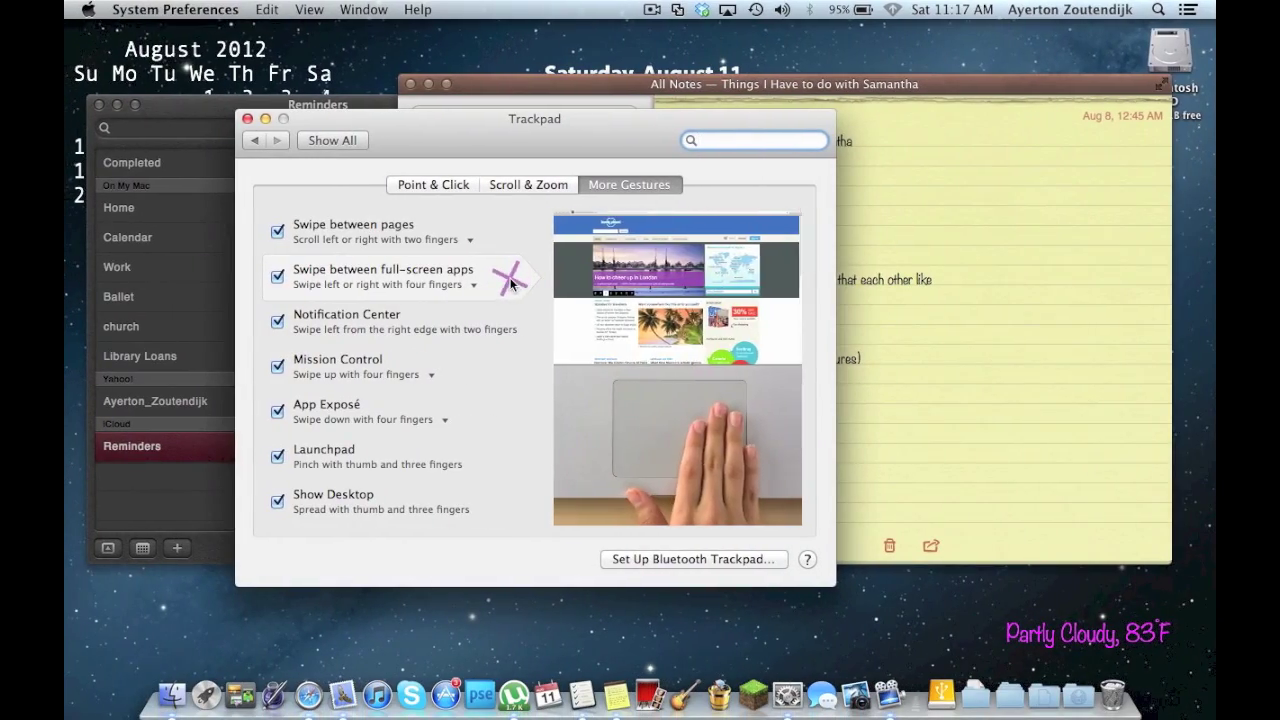
{"action": "key", "text": "ctrl+Right"}
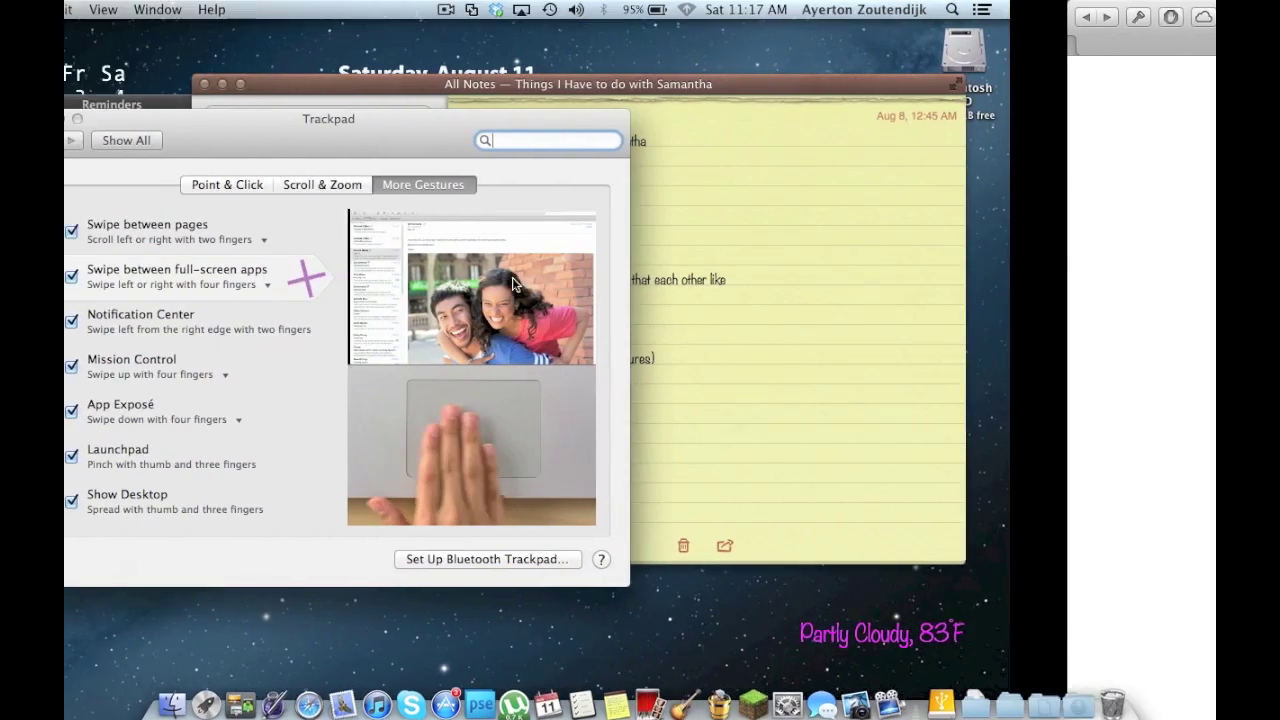
{"action": "key", "text": "ctrl+Left"}
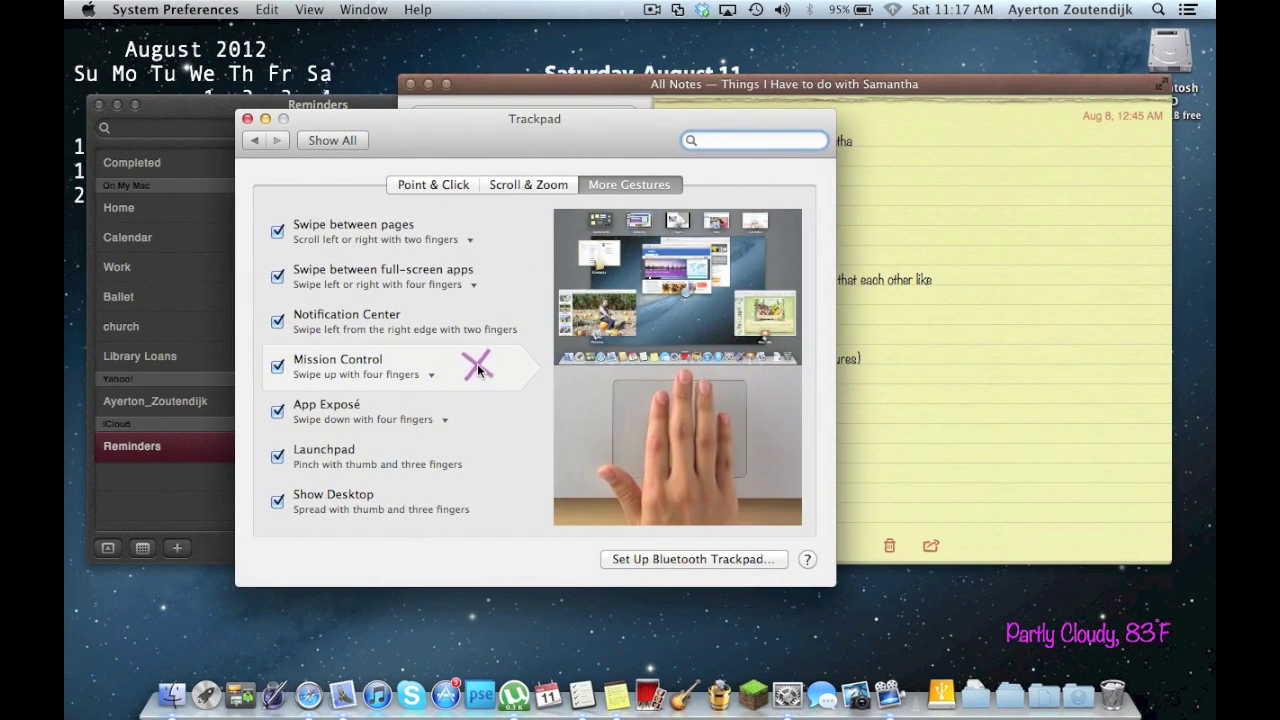
{"action": "key", "text": "ctrl+Up"}
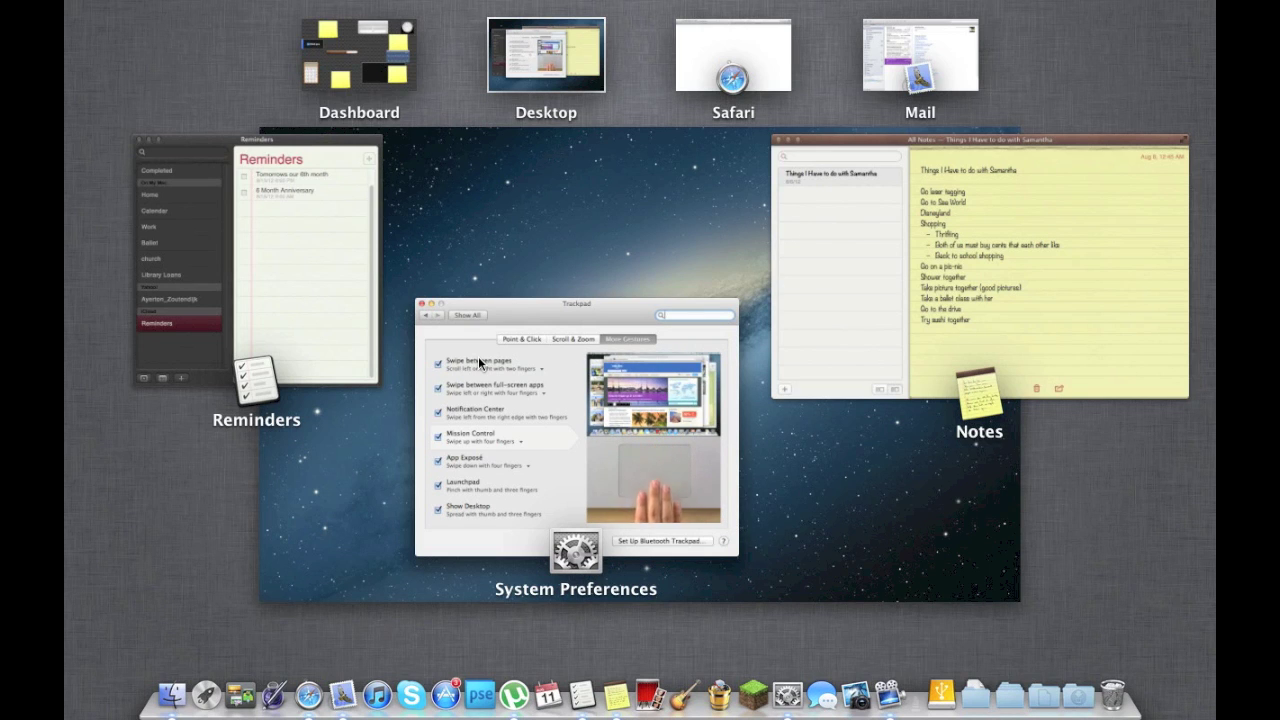
{"action": "left_click", "coordinate": [478, 356]}
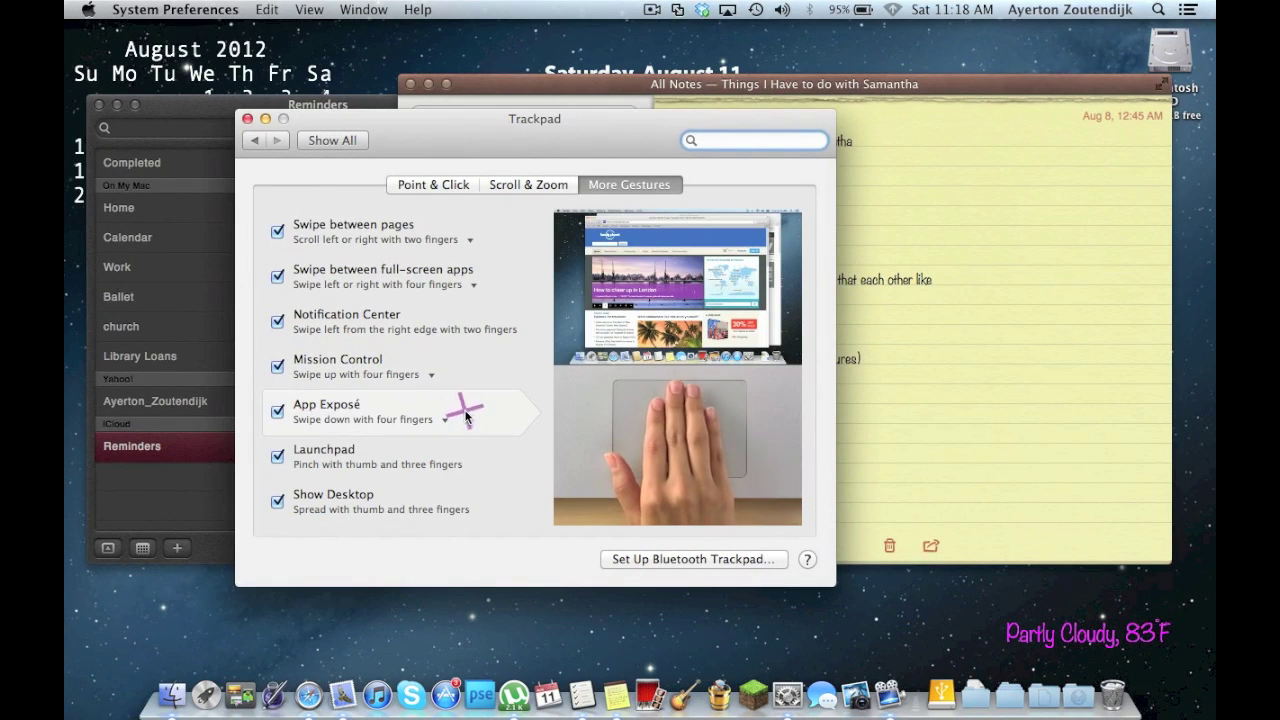
{"action": "key", "text": "ctrl+Down"}
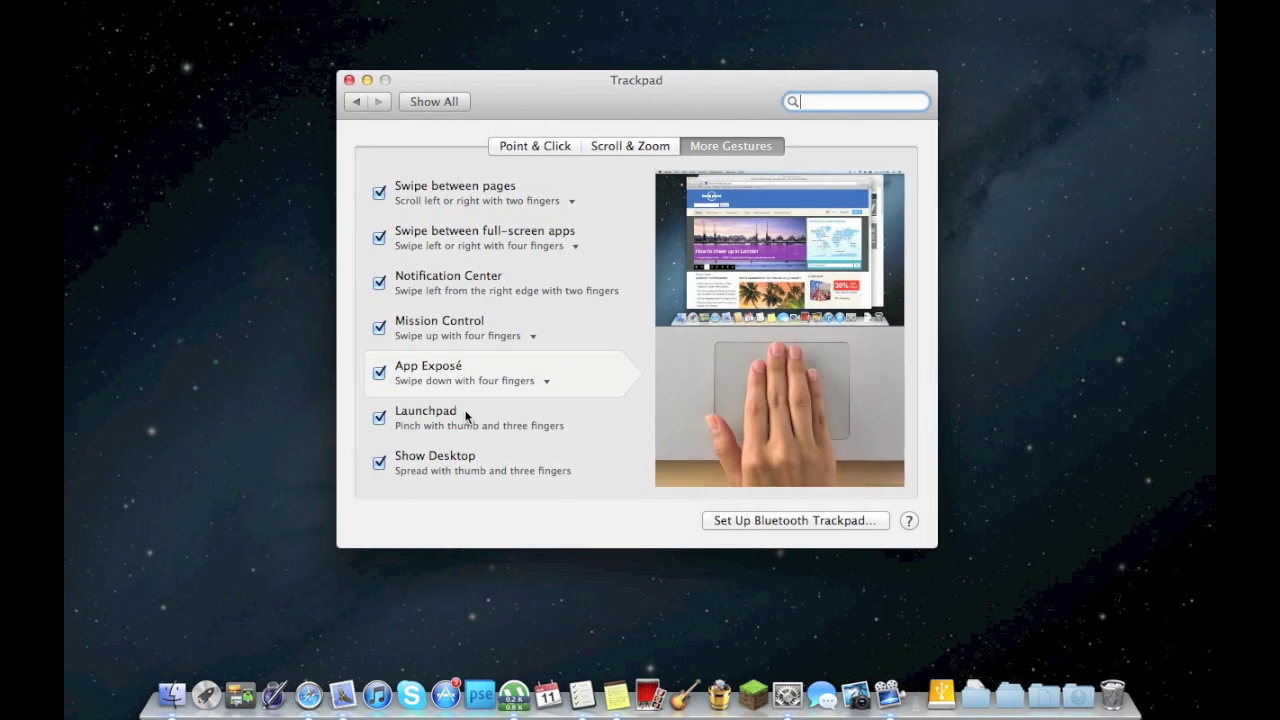
{"action": "left_click", "coordinate": [465, 417]}
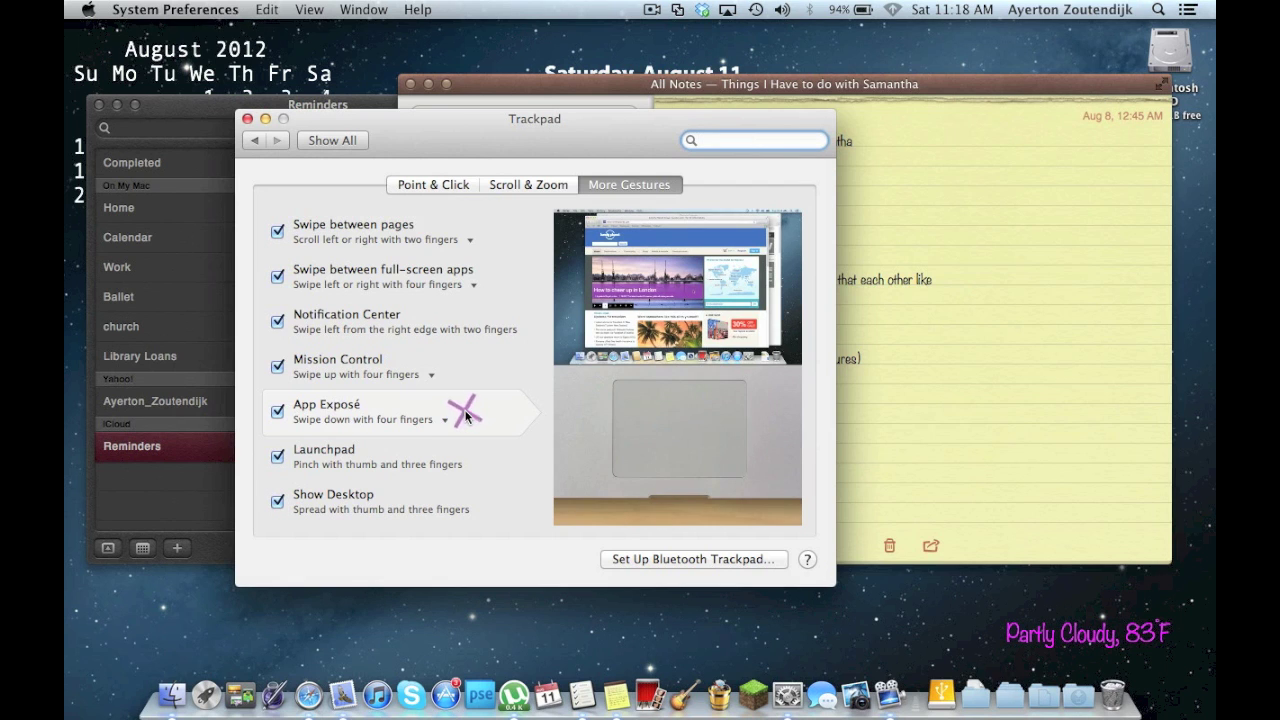
{"action": "left_click", "coordinate": [400, 367]}
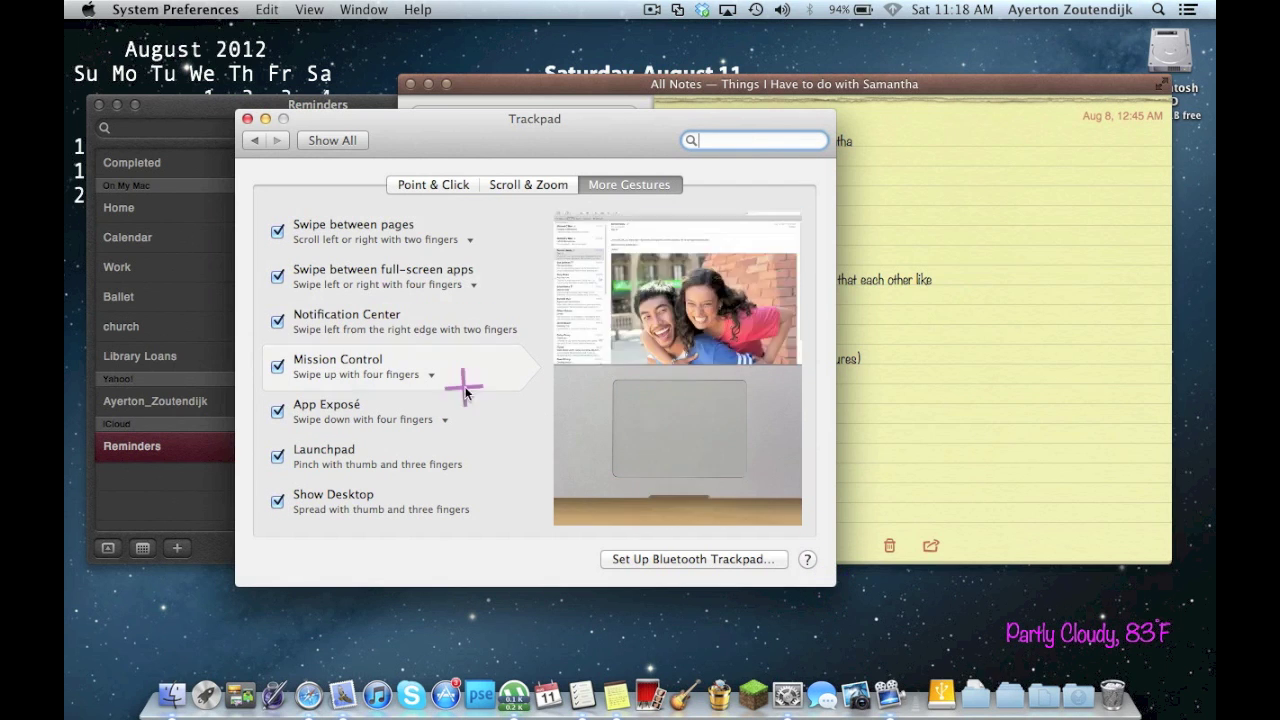
{"action": "left_click", "coordinate": [471, 458]}
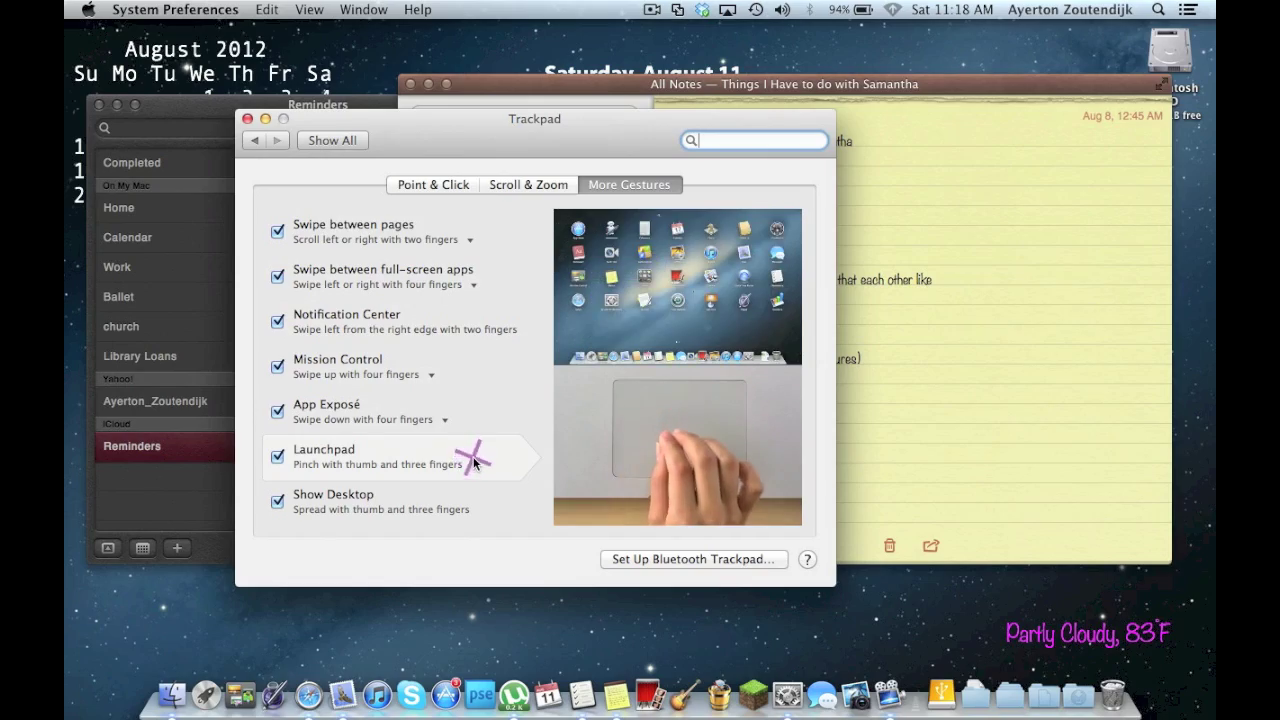
- Open and close Launchpad, then return to the Trackpad settings
{"action": "key", "text": "F4"}
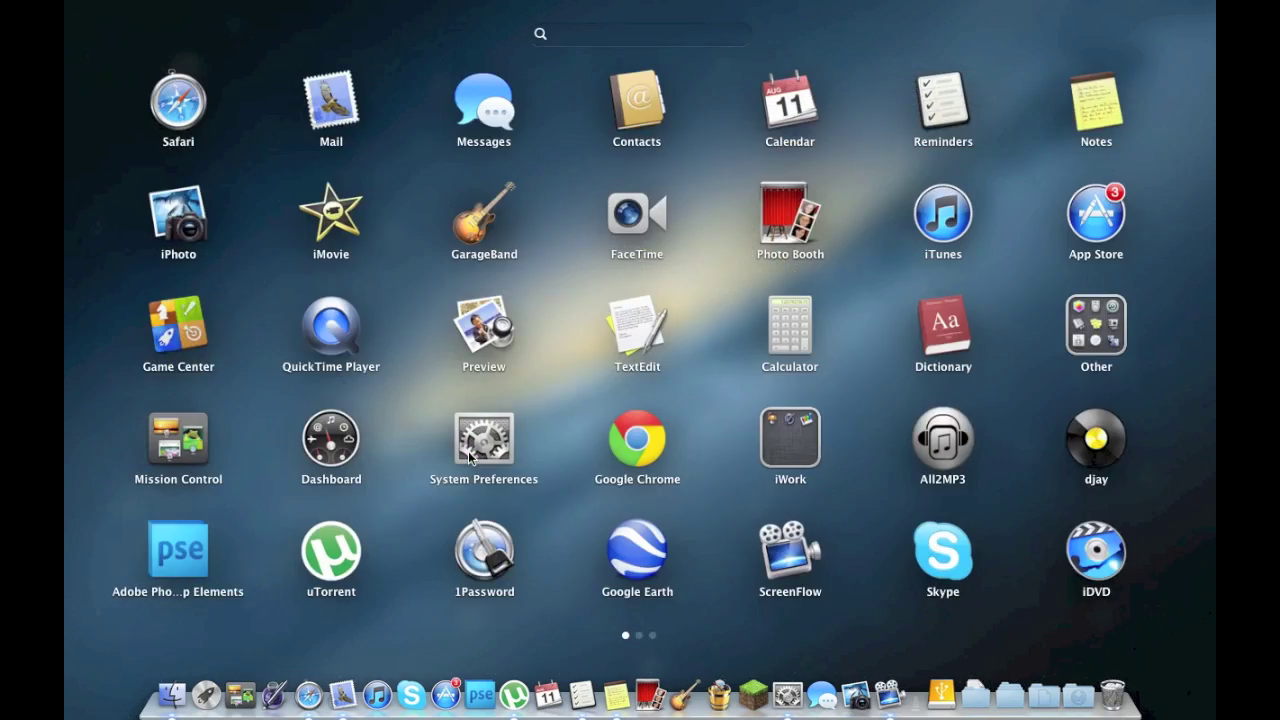
{"action": "key", "text": "F4"}
{"action": "key", "text": "F4"}
{"action": "left_click", "coordinate": [469, 458]}
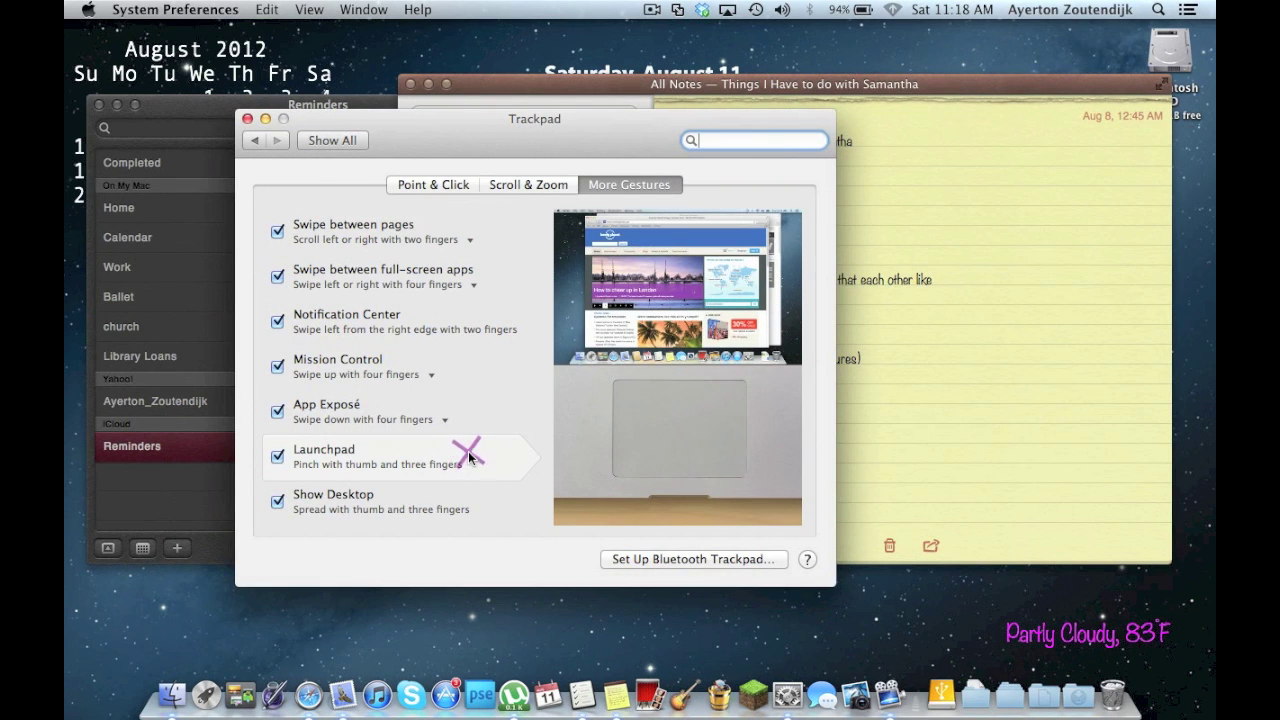
- Play the Show Desktop demo and reveal the desktop three times, ending on Scroll & Zoom
{"action": "left_click", "coordinate": [436, 506]}
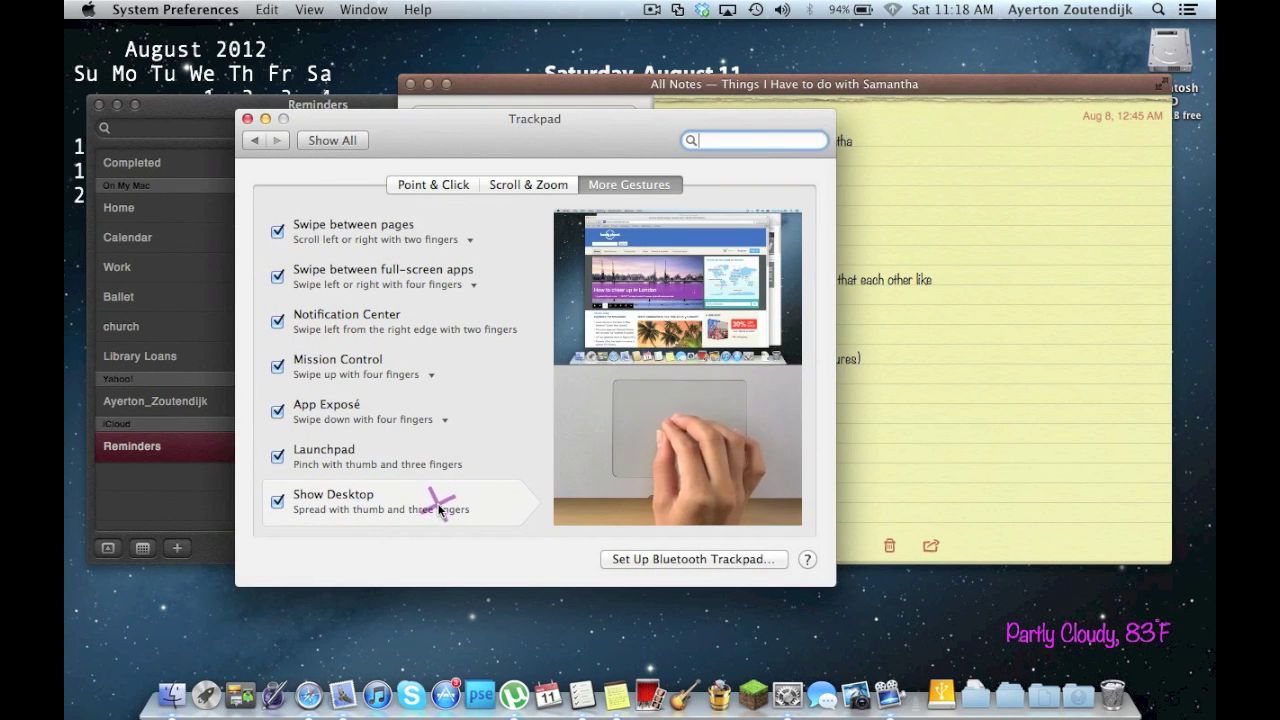
{"action": "key", "text": "F11"}
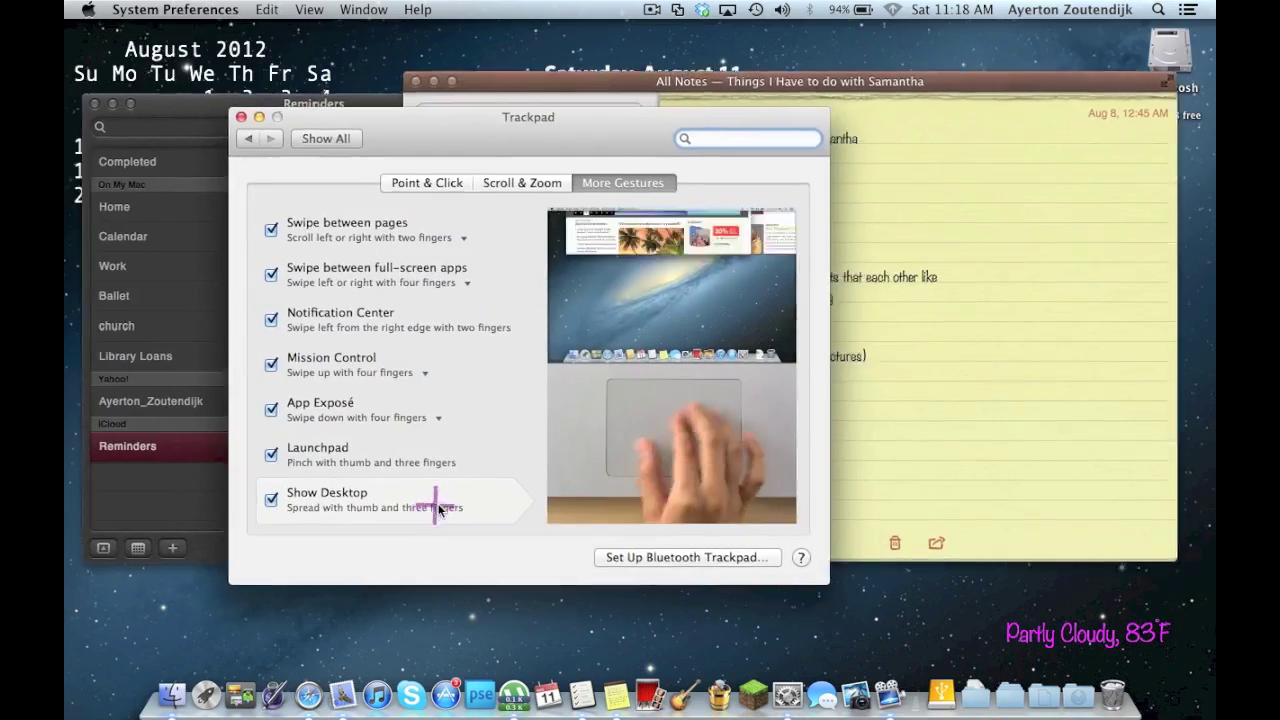
{"action": "key", "text": "F11"}
{"action": "key", "text": "F11"}
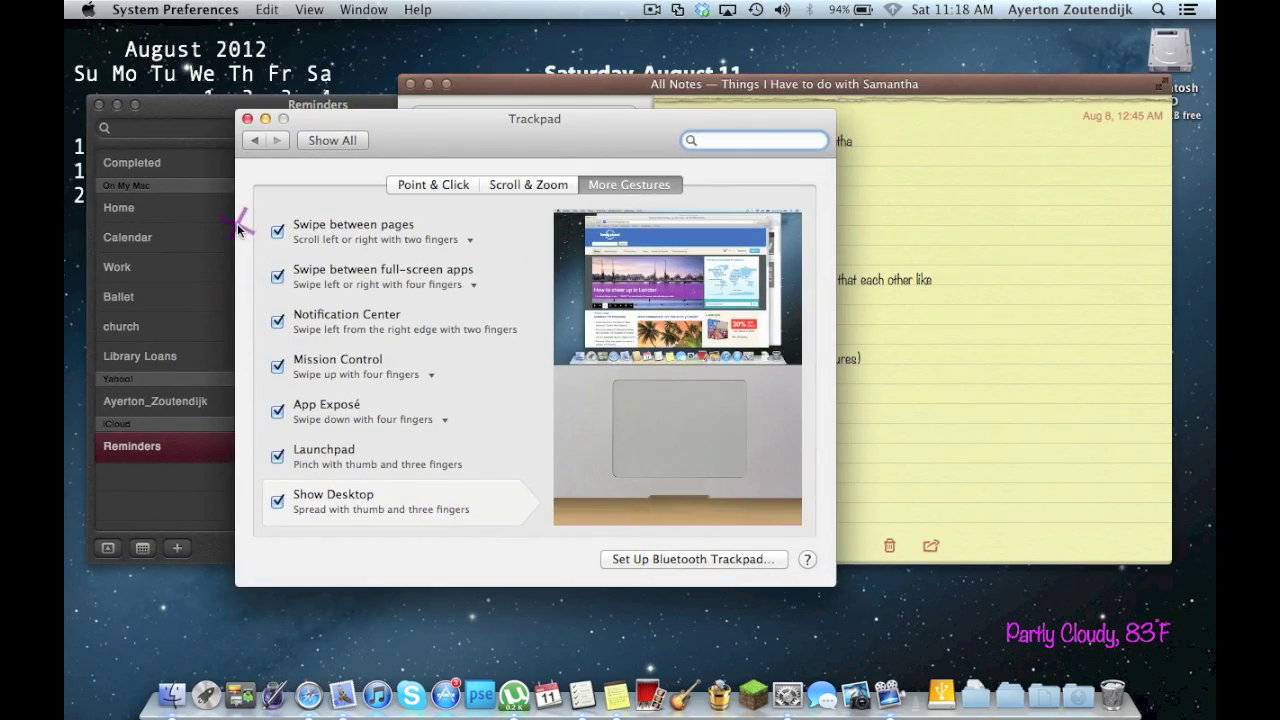
{"action": "key", "text": "F11"}
{"action": "key", "text": "F11"}
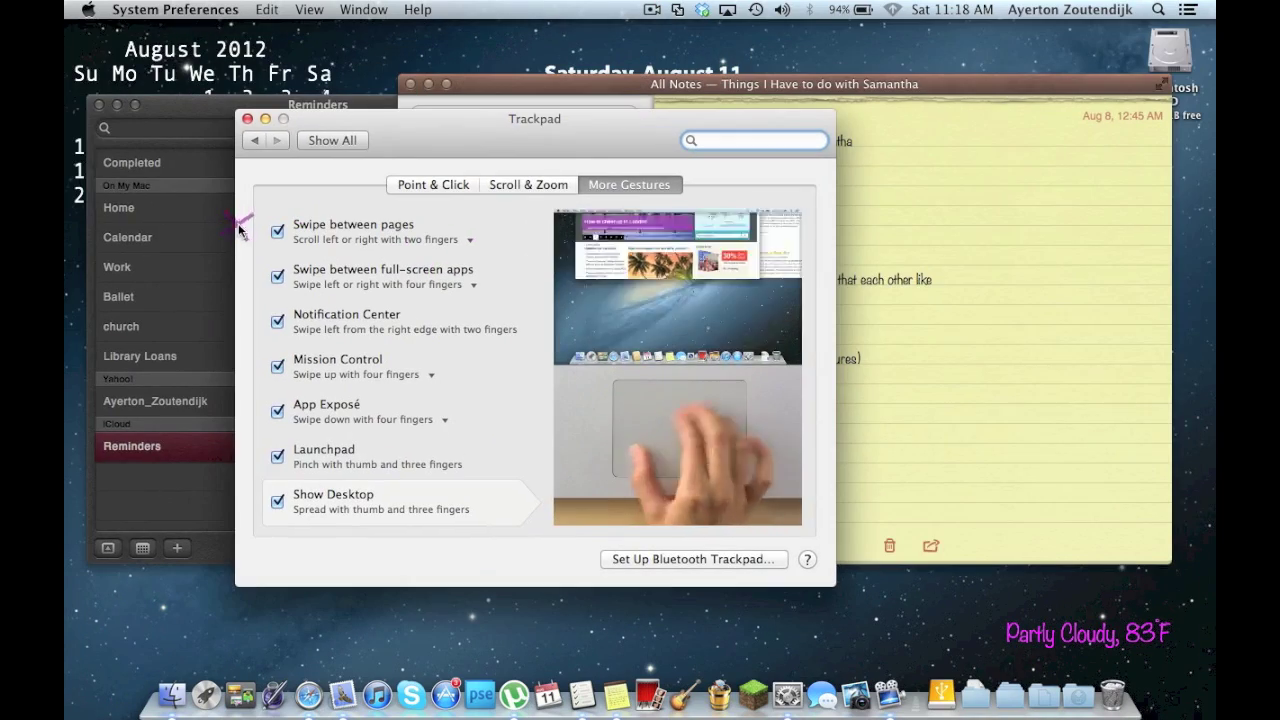
{"action": "left_click", "coordinate": [534, 184]}
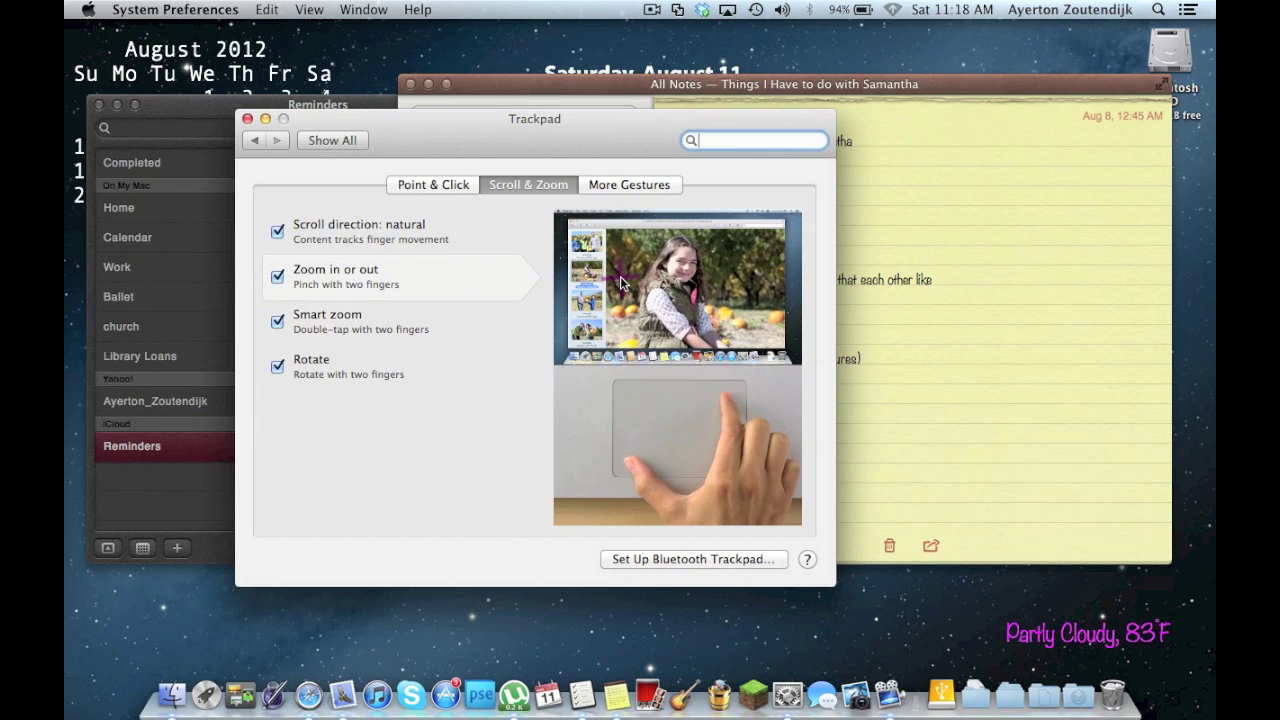
- Move over to the full-screen Safari space showing Top Sites
{"action": "key", "text": "ctrl+Right"}
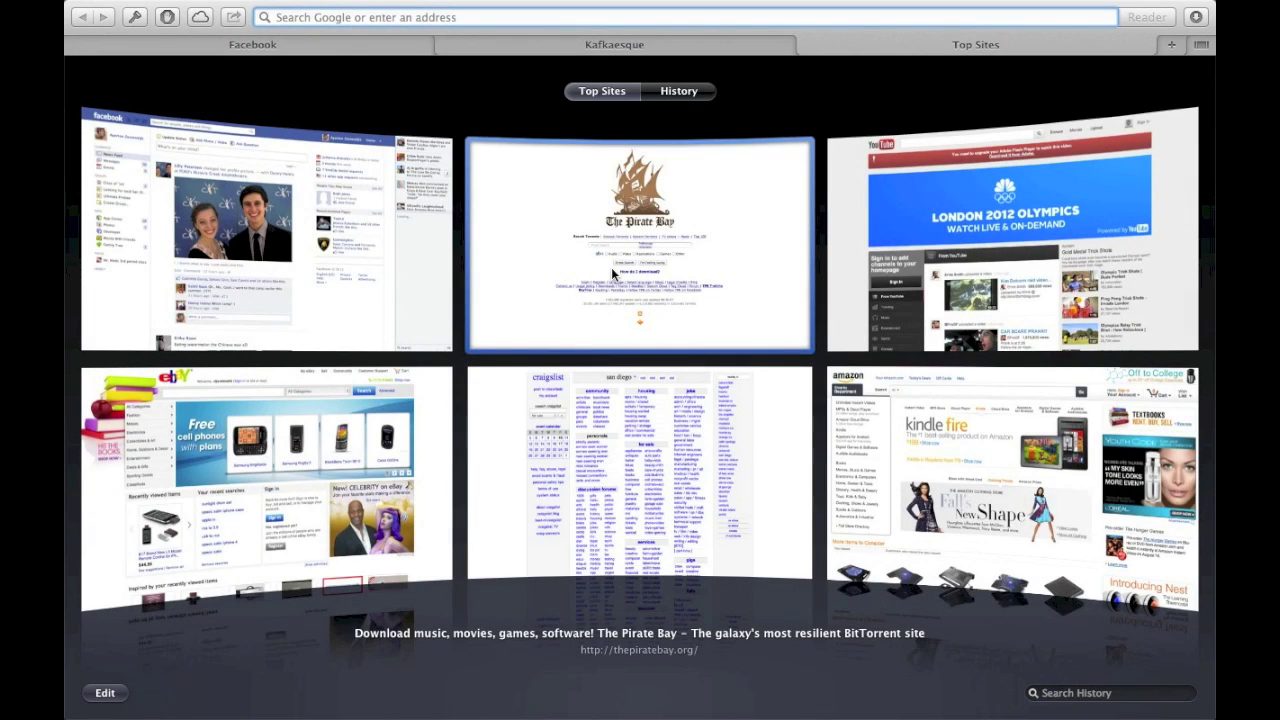
- Open YouTube from Top Sites, zoom in, pause the video, and close its page
{"action": "left_click", "coordinate": [944, 282]}
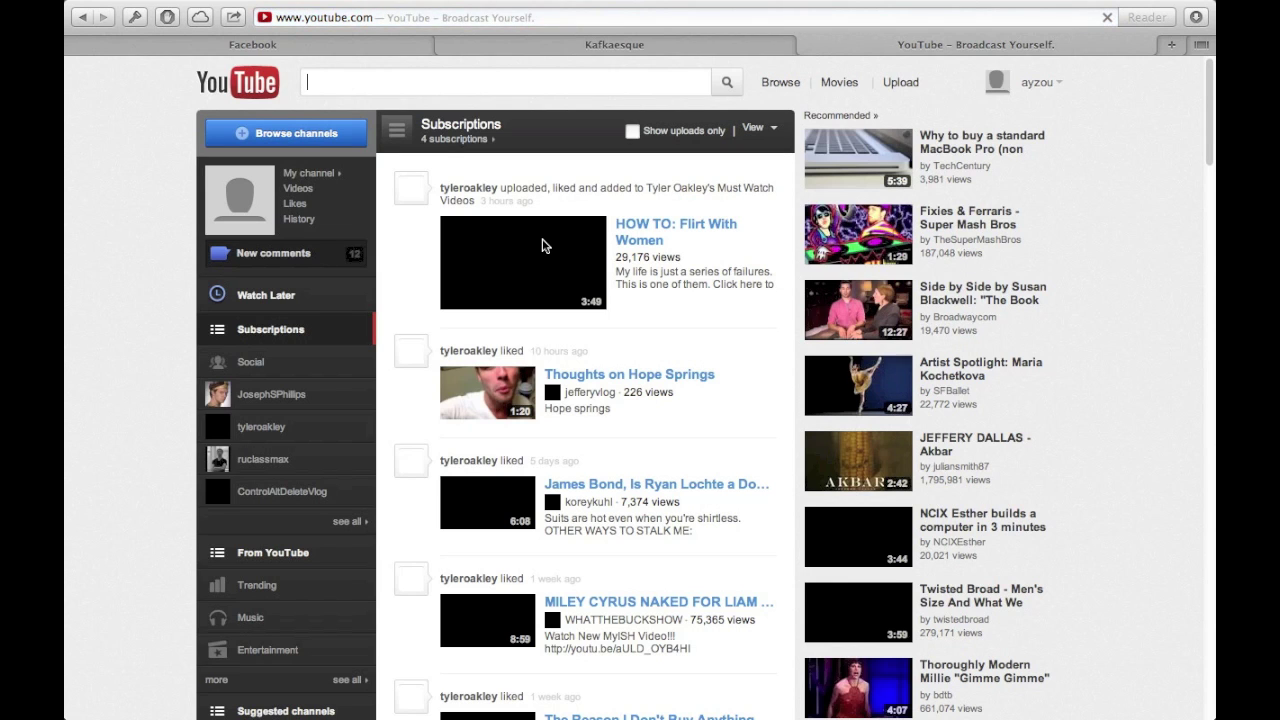
{"action": "right_click", "coordinate": [541, 236]}
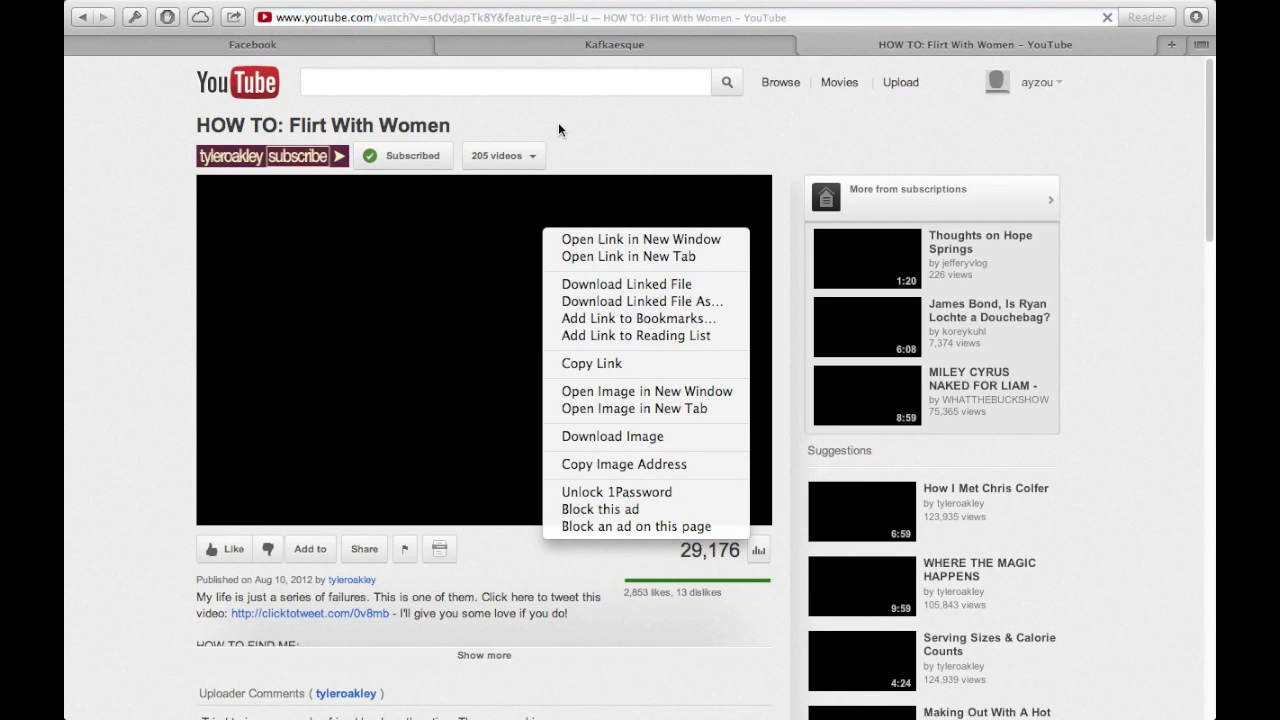
{"action": "left_click", "coordinate": [558, 122]}
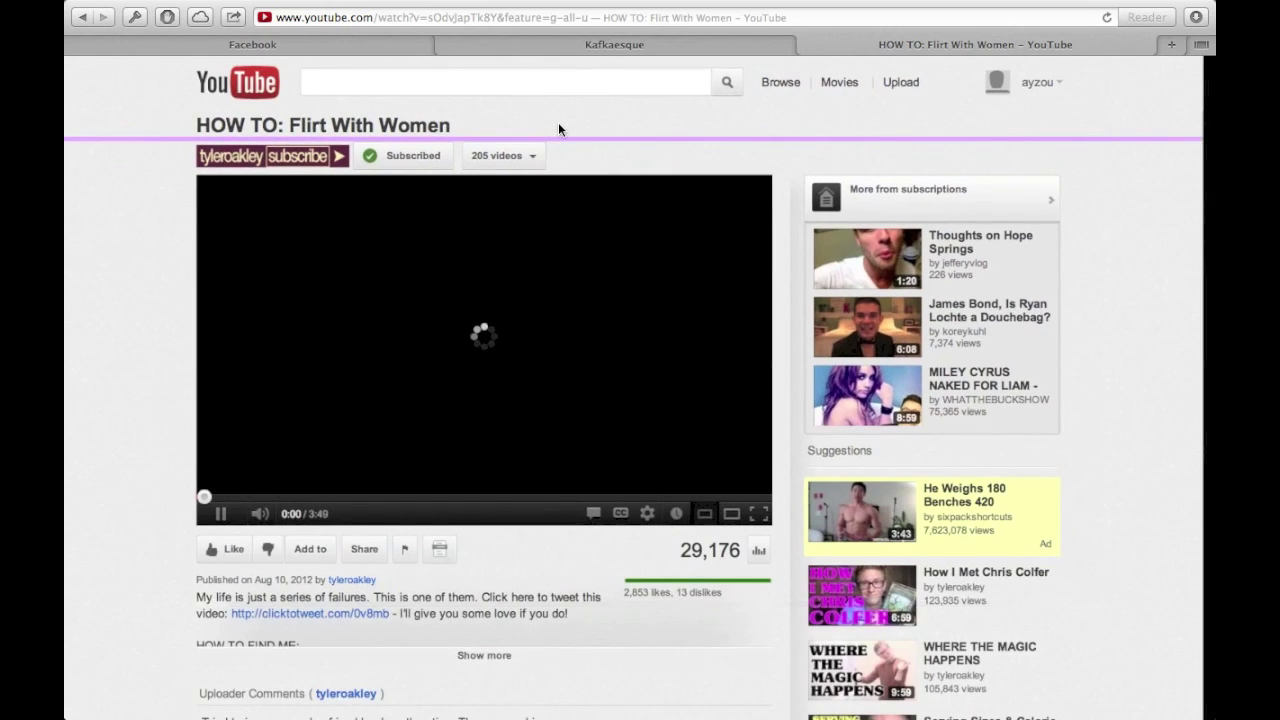
{"action": "key", "text": "super+plus"}
{"action": "left_click", "coordinate": [494, 316]}
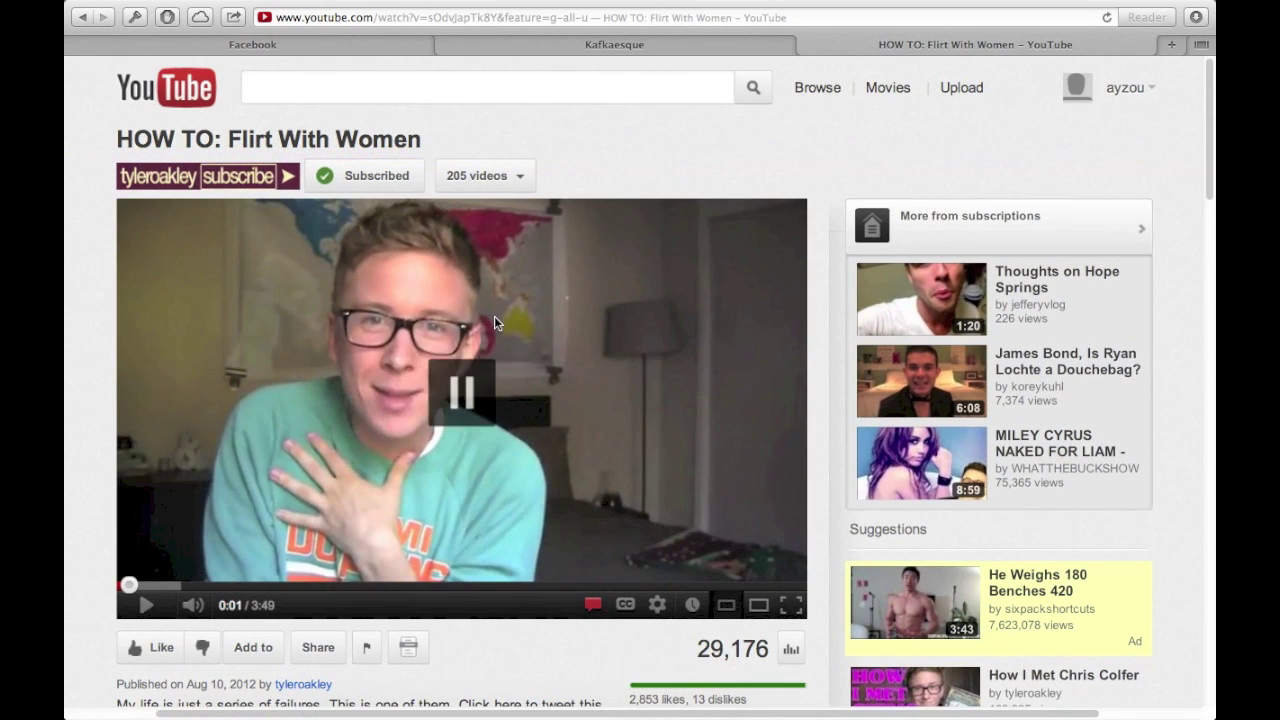
{"action": "left_click", "coordinate": [806, 45]}
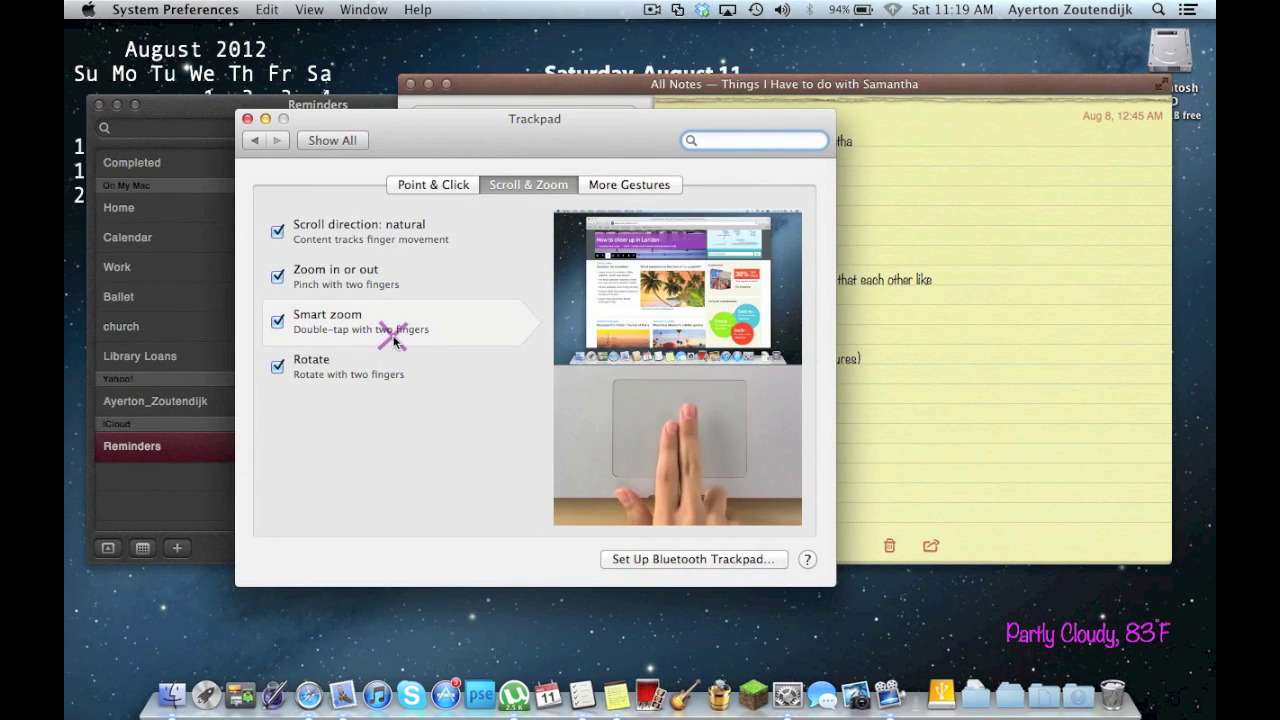
- Review the tap to click and secondary click demos in Point & Click, leaving secondary click unchanged
{"action": "left_click", "coordinate": [425, 184]}
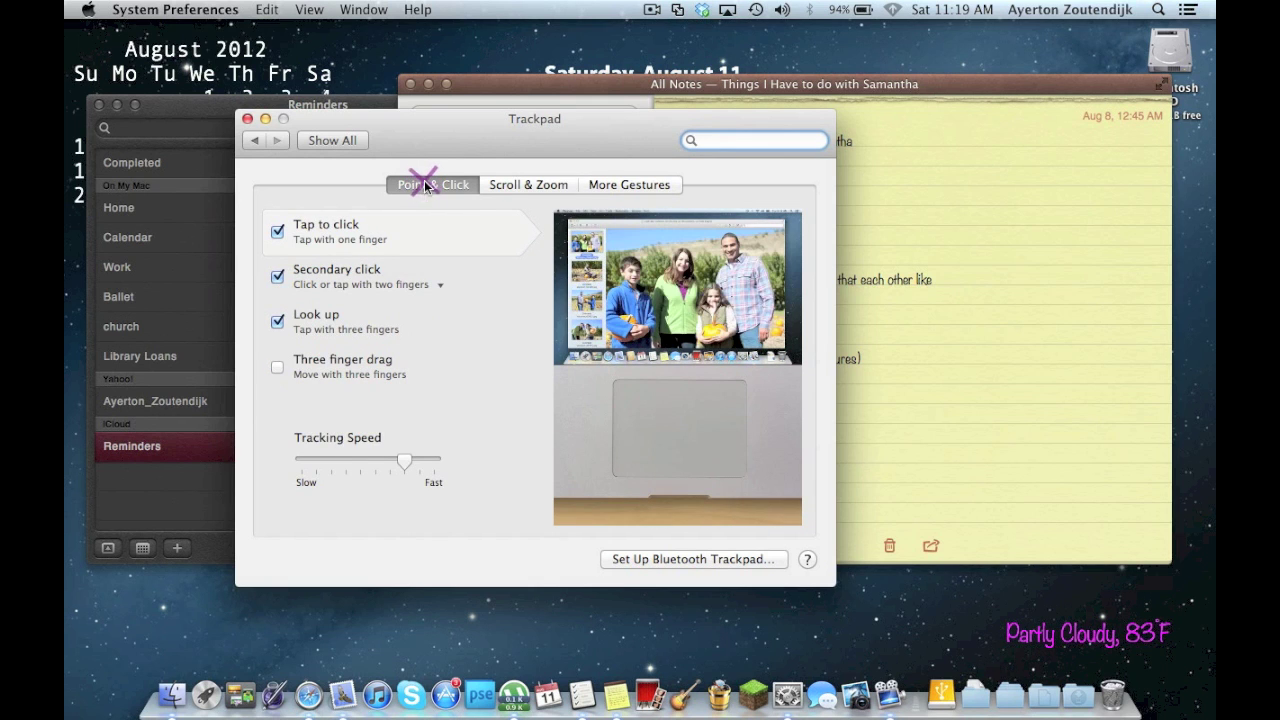
{"action": "left_click", "coordinate": [425, 184]}
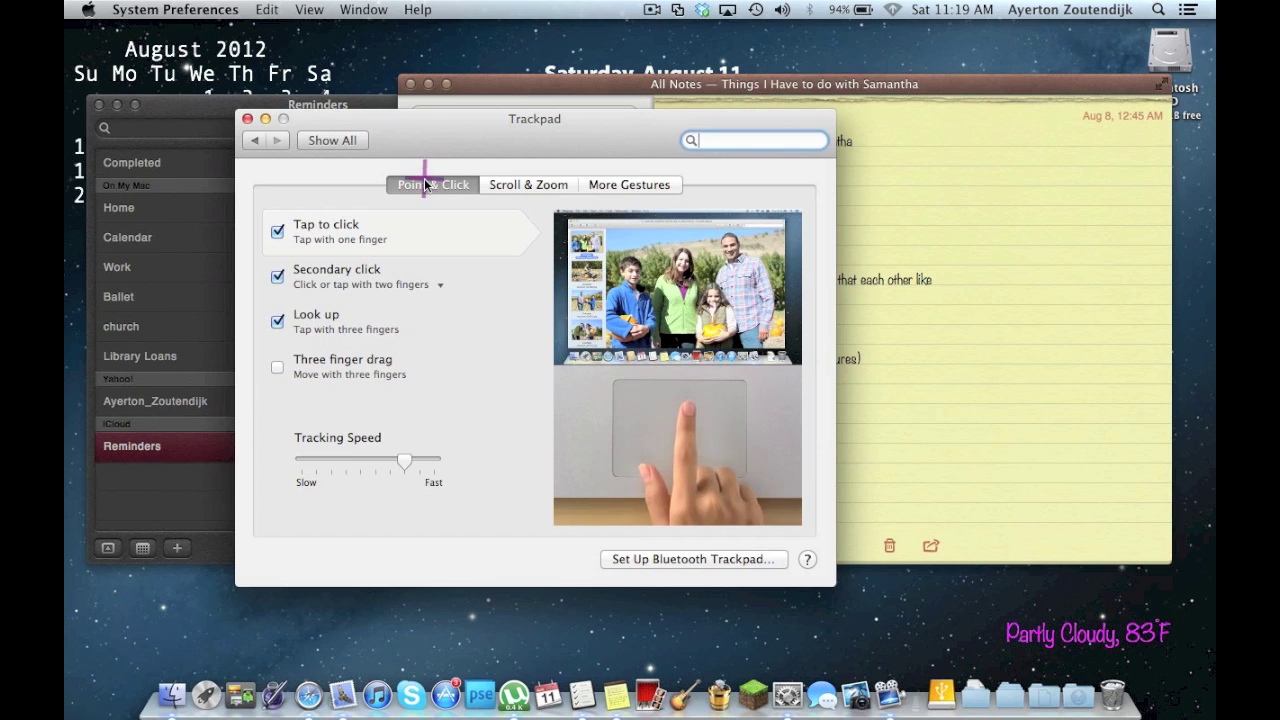
{"action": "left_click", "coordinate": [458, 274]}
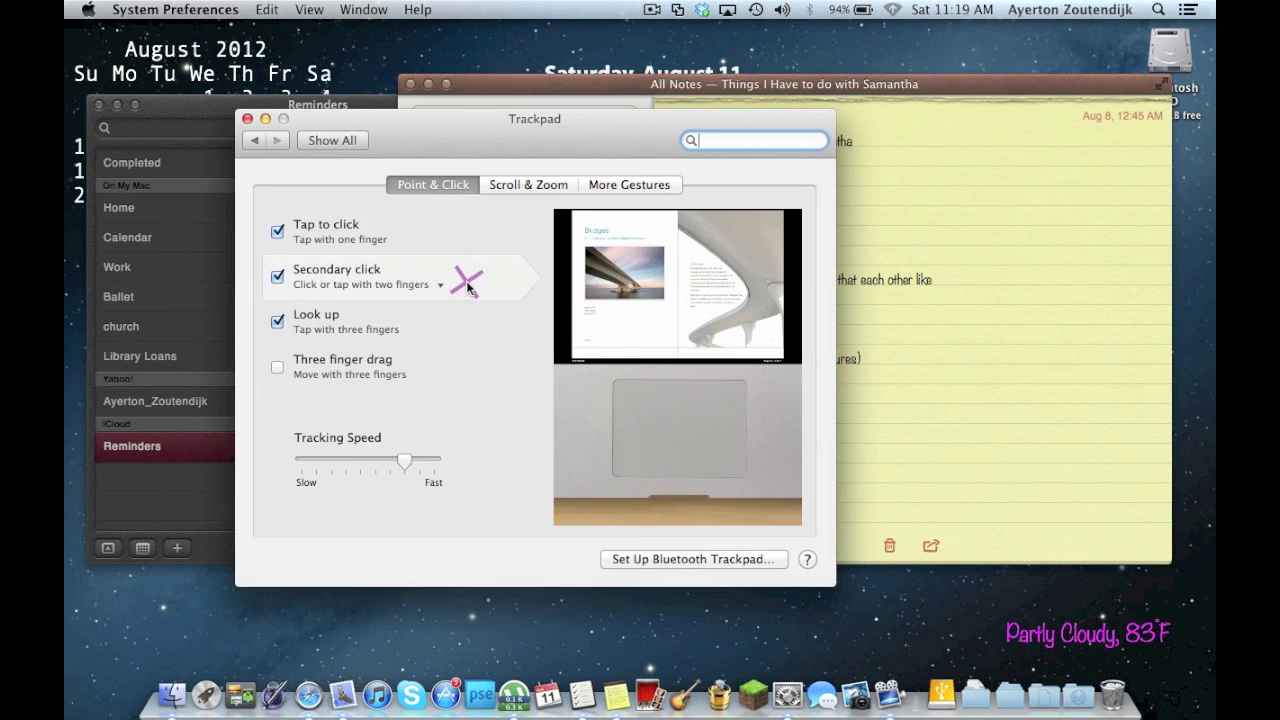
{"action": "left_click", "coordinate": [443, 286]}
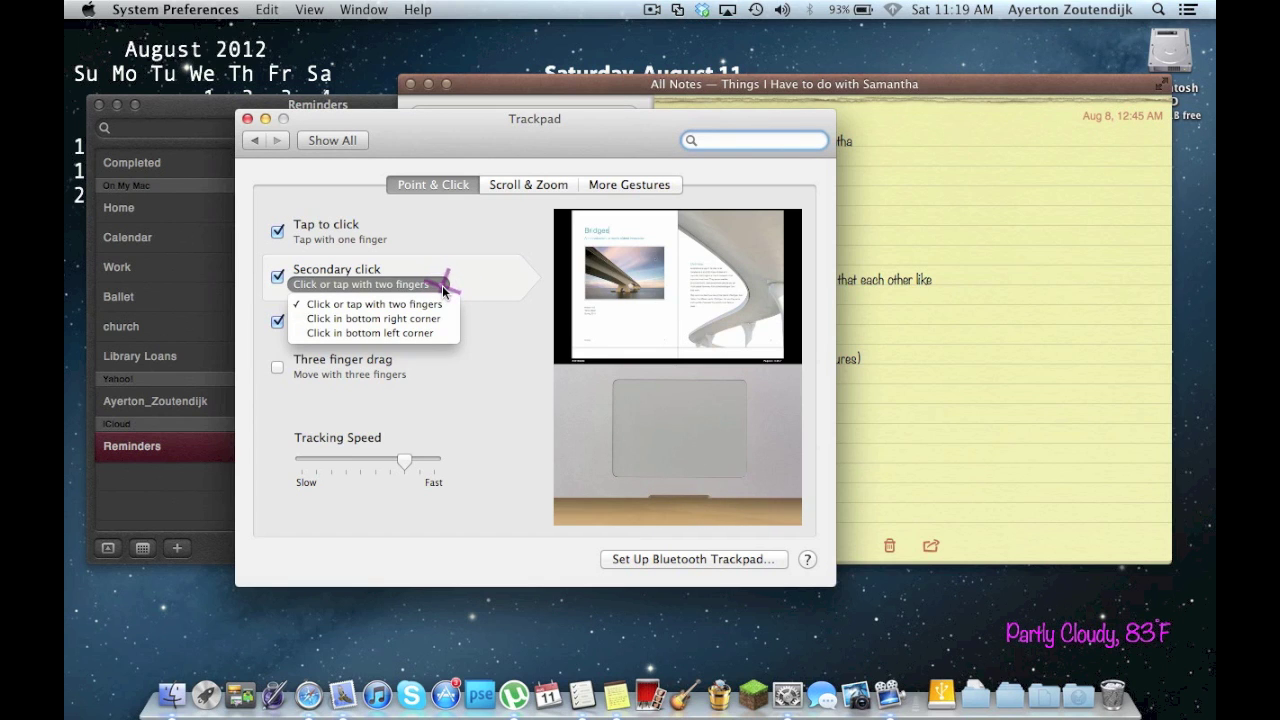
{"action": "left_click", "coordinate": [494, 346]}
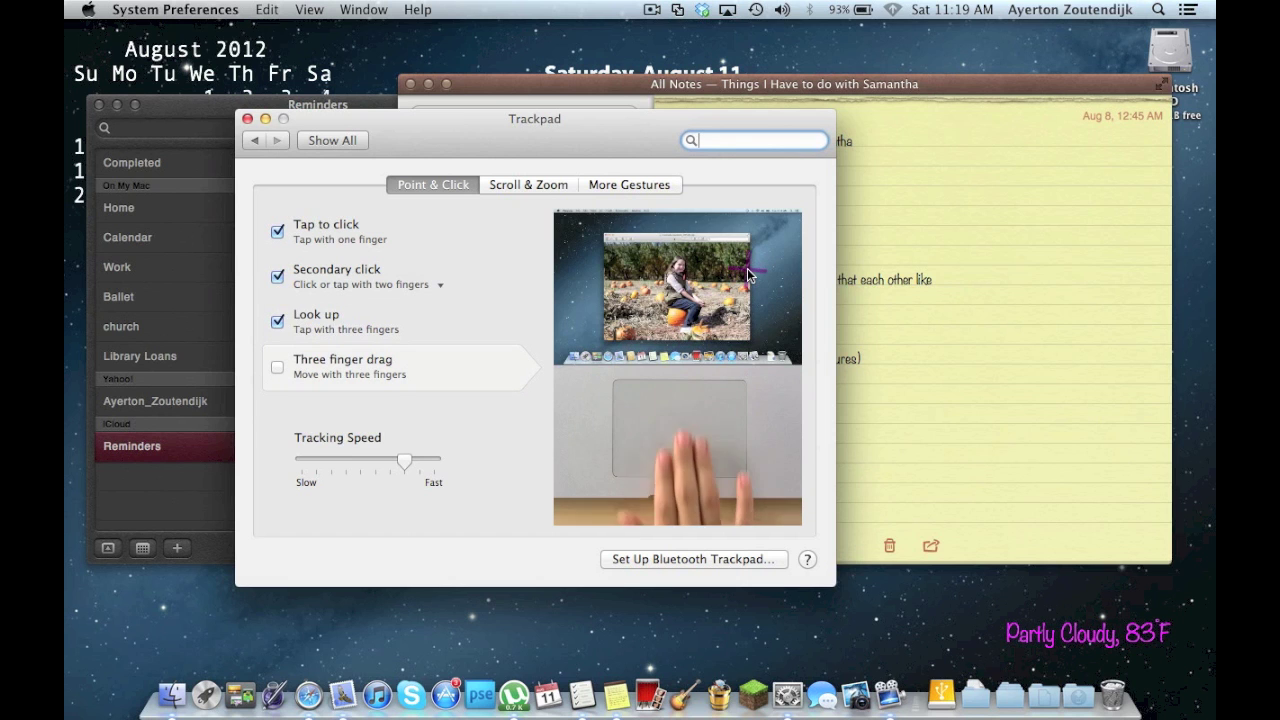
{"action": "key", "text": "ctrl+Right"}
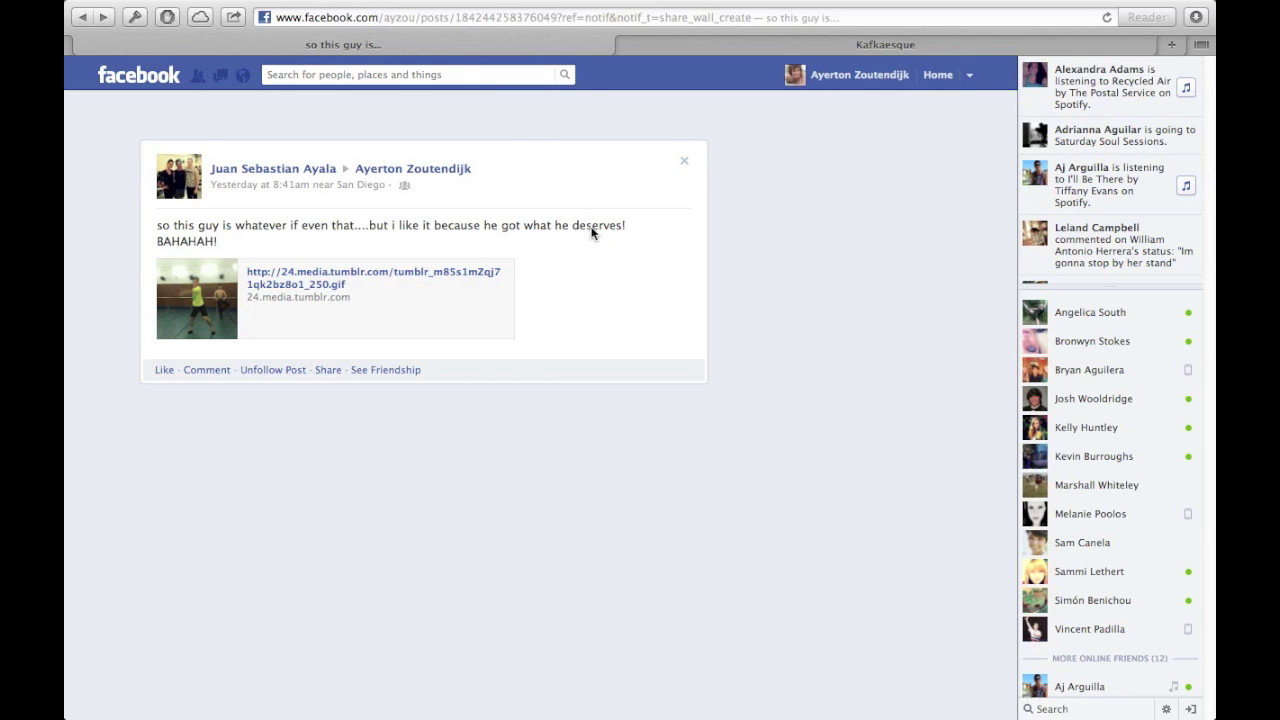
- Look up the word 'deserves' from the Facebook post in the dictionary
{"action": "key", "text": "ctrl+super+d"}
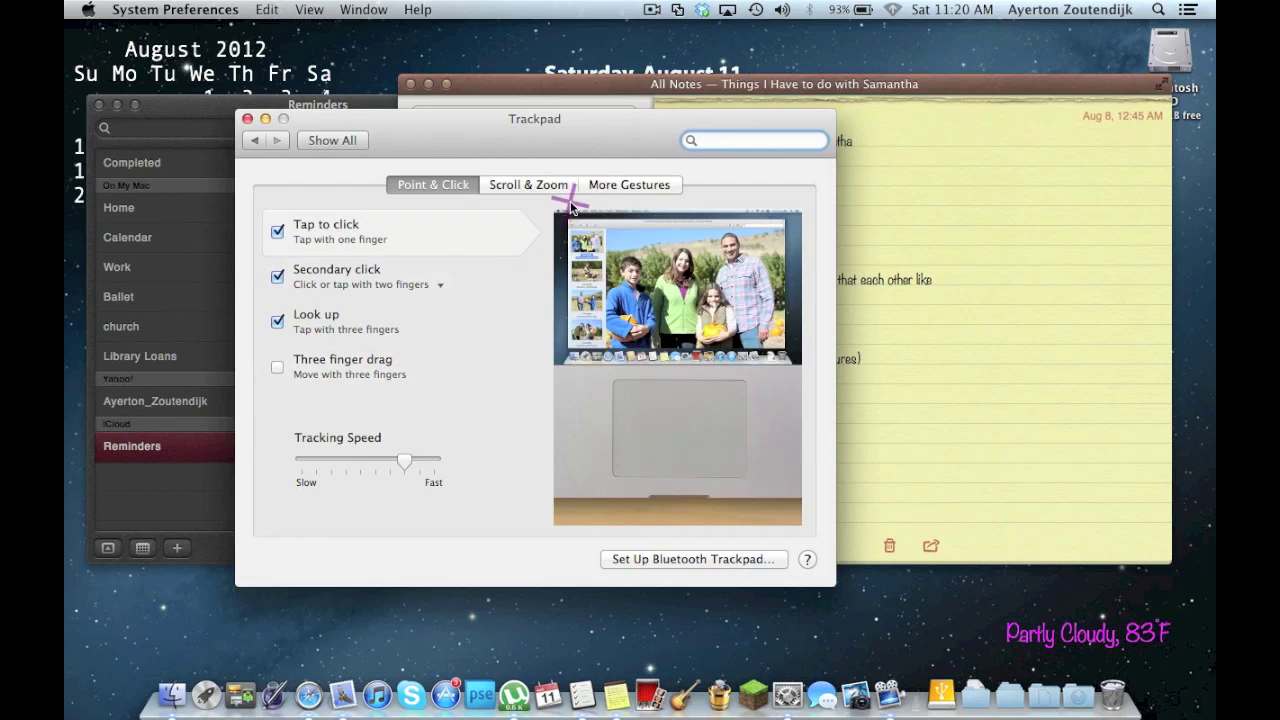
- Show the More Gestures tab to watch the Swipe between pages preview
{"action": "left_click", "coordinate": [599, 188]}
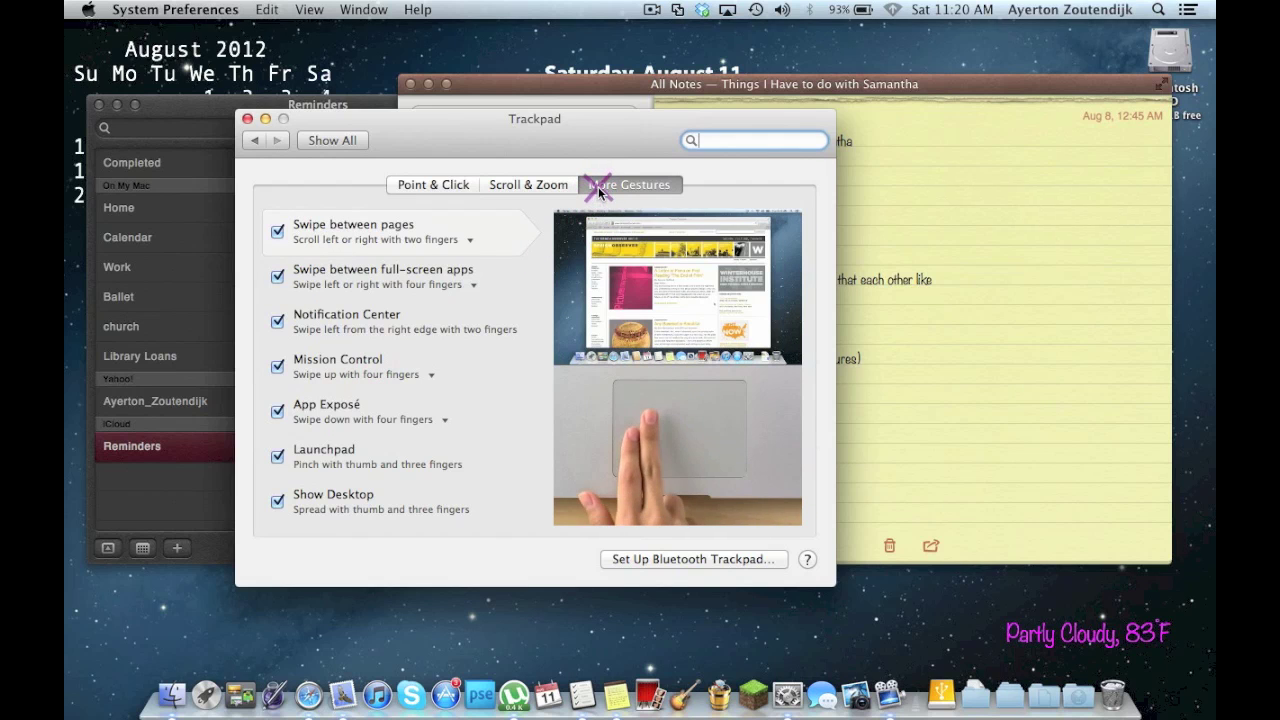